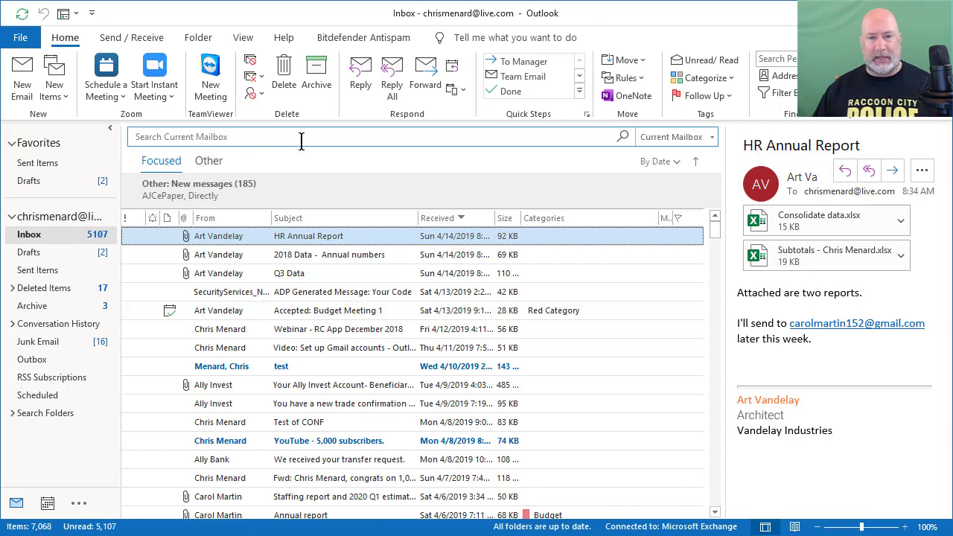
# Search the mailbox for the contact's suggested e-mail address
pyautogui.click(235, 137)
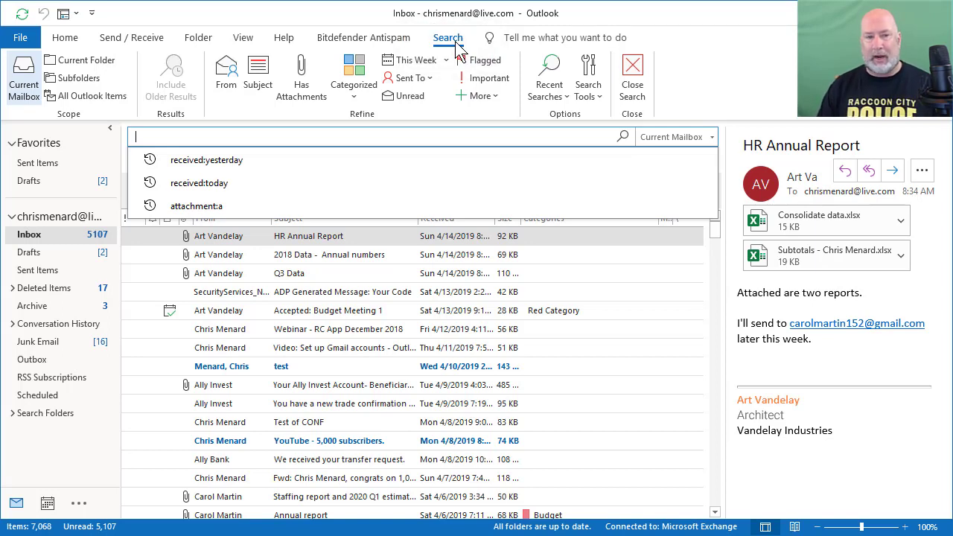
pyautogui.write('car')
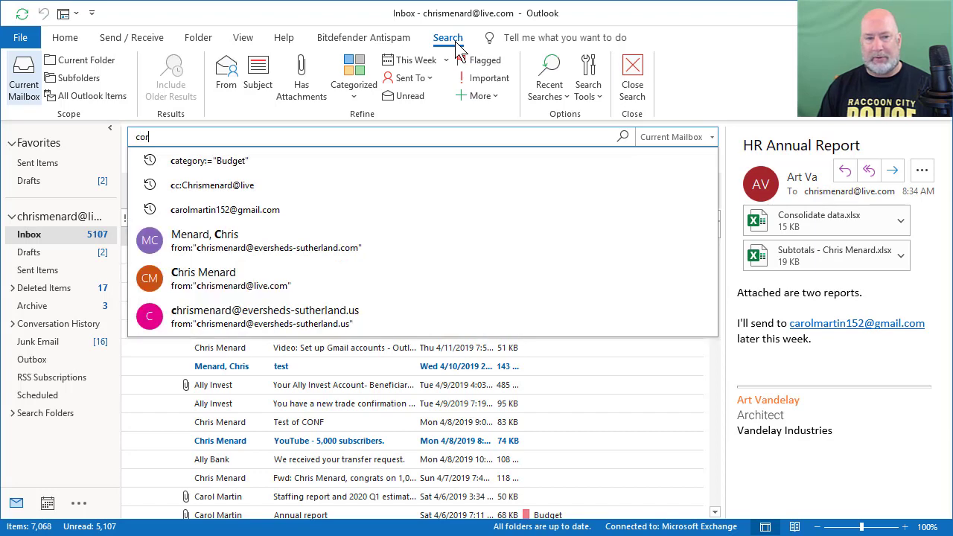
pyautogui.press('BackSpace')
pyautogui.press('BackSpace')
pyautogui.write('ar')
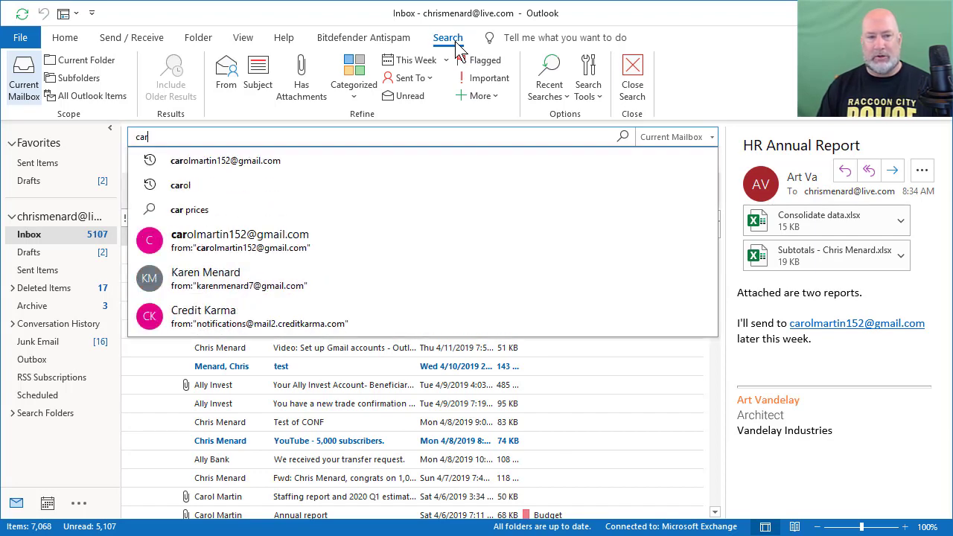
pyautogui.click(267, 161)
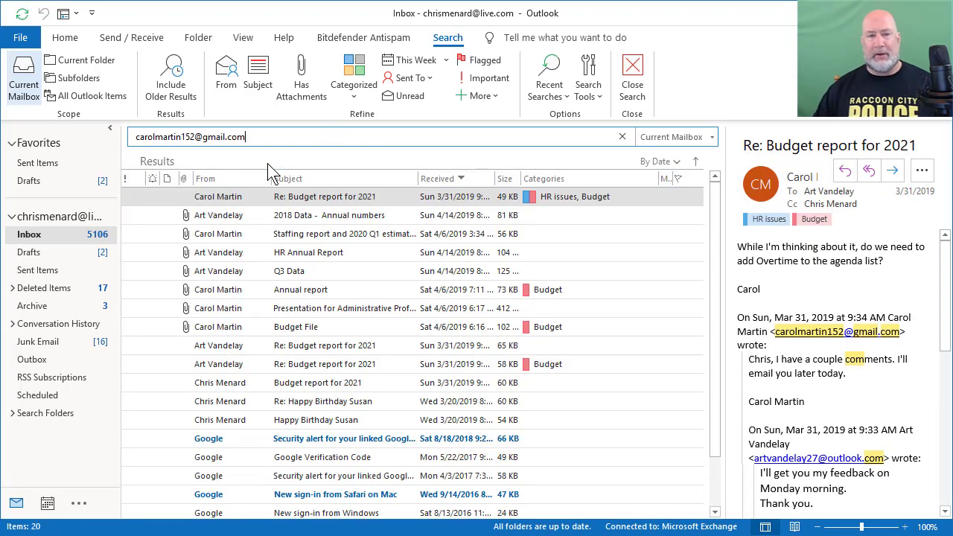
# Include older results and preview the '2018 Data - Annual numbers' and 'HR Annual Report' messages
pyautogui.click(174, 99)
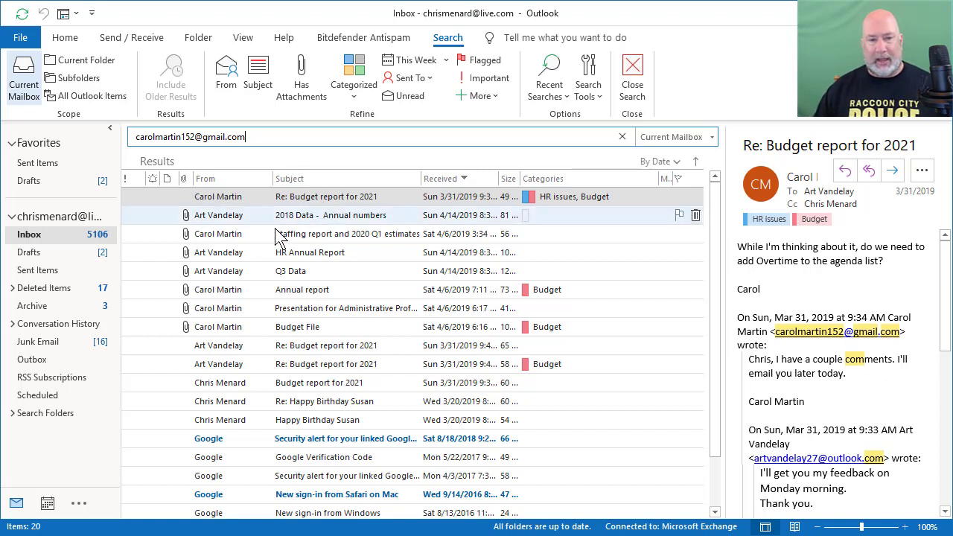
pyautogui.click(234, 221)
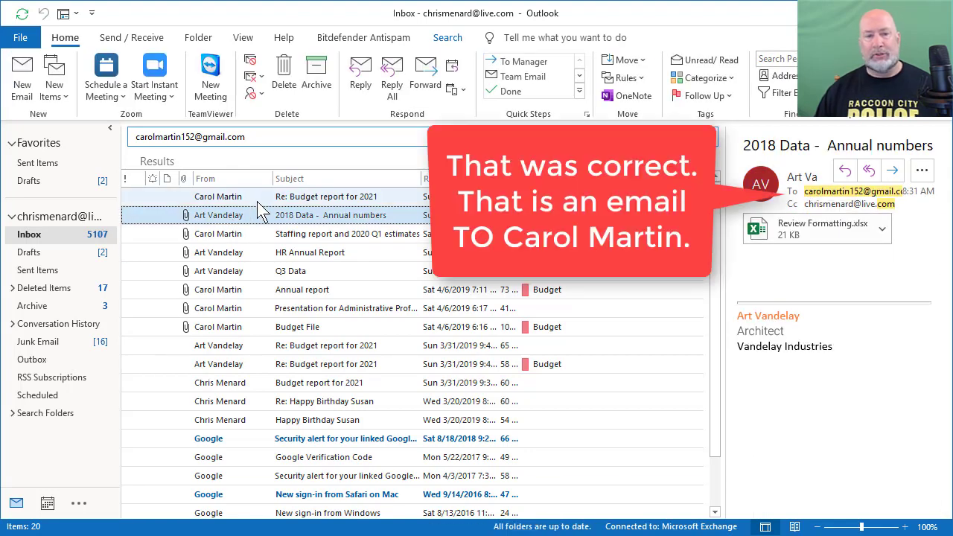
pyautogui.click(271, 253)
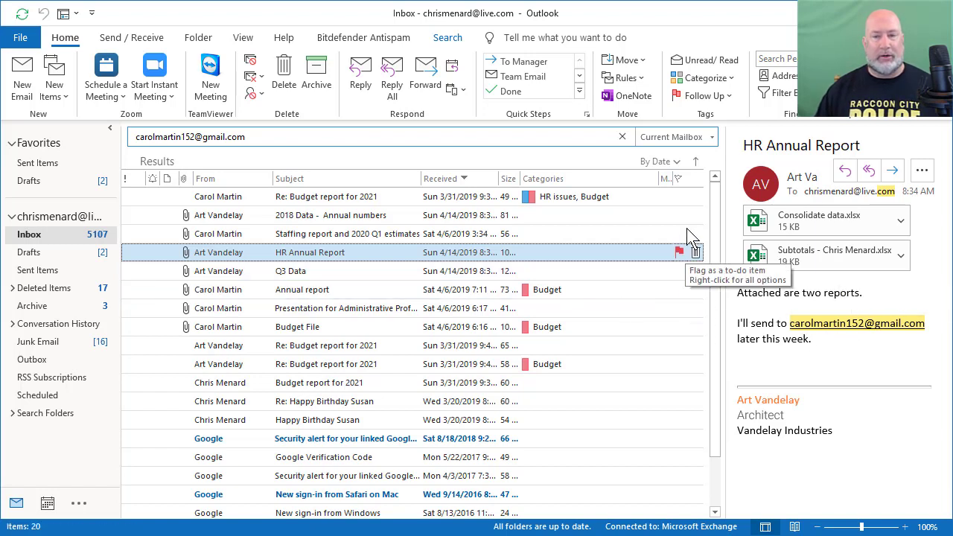
# Close the address search and run a From search on the sender's name, returning 5 messages
pyautogui.click(622, 137)
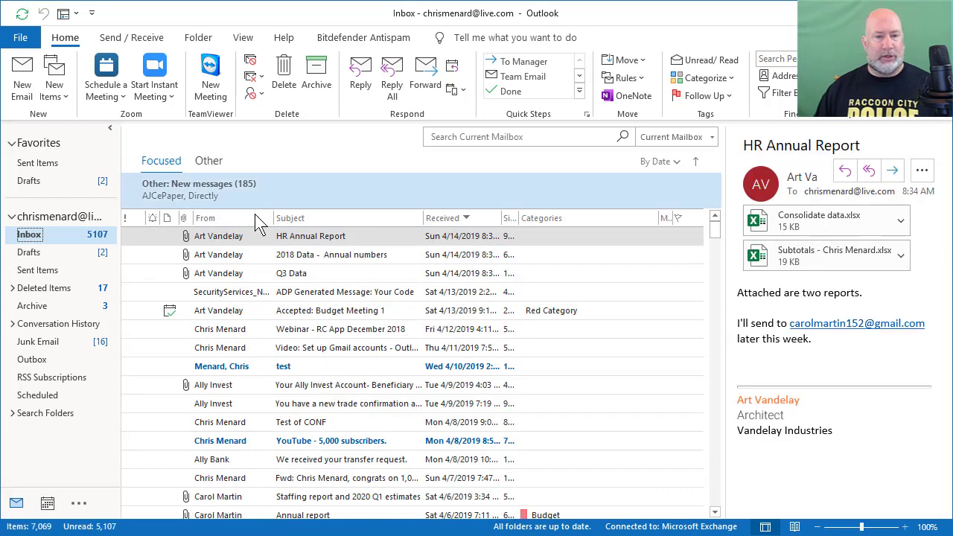
pyautogui.click(455, 141)
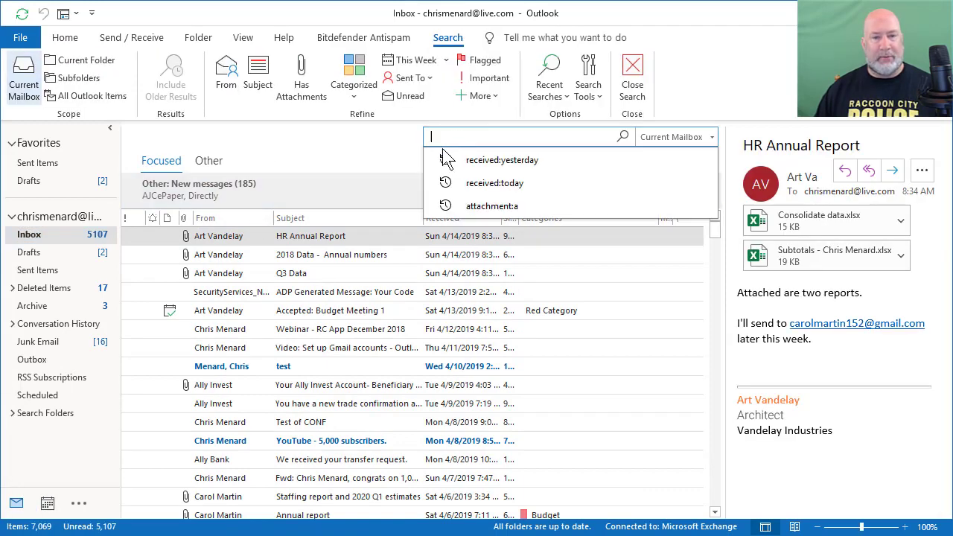
pyautogui.click(227, 79)
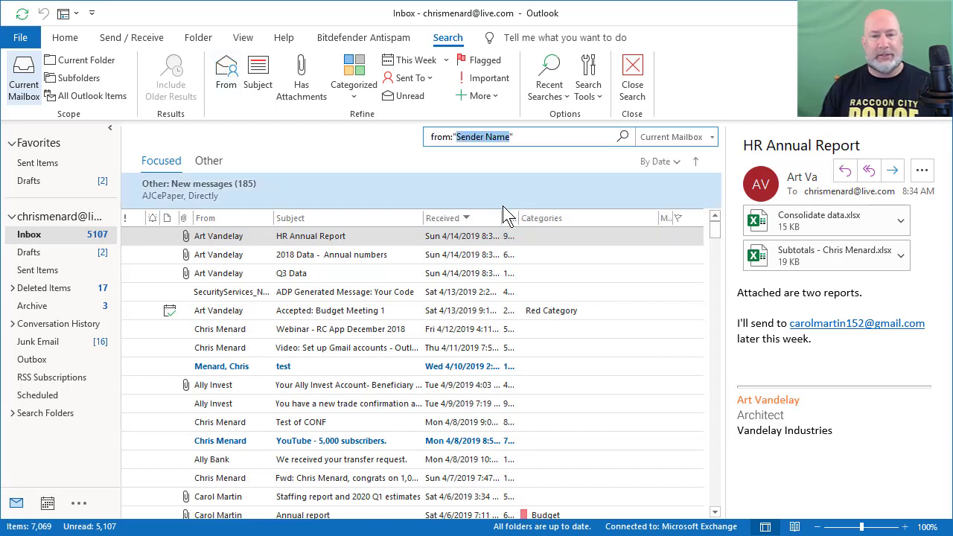
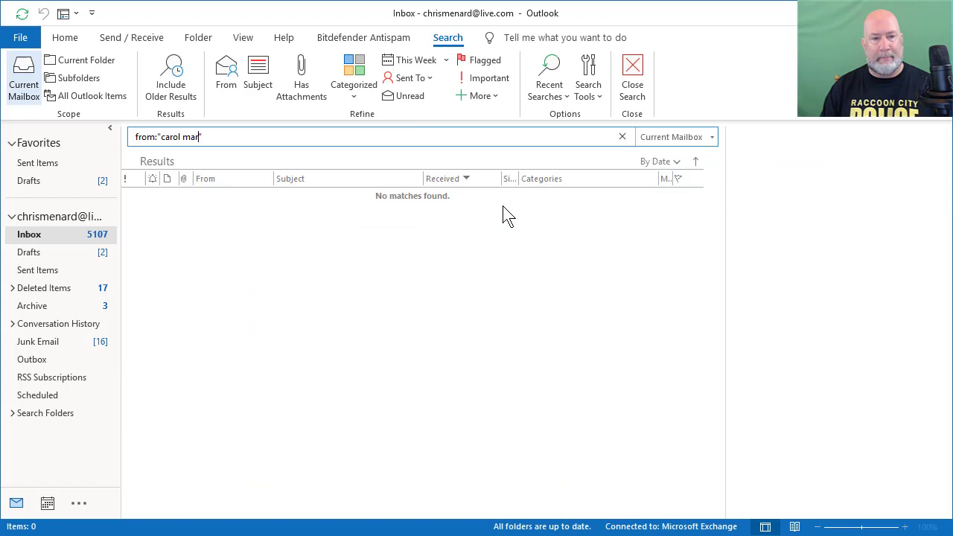
pyautogui.press('Return')
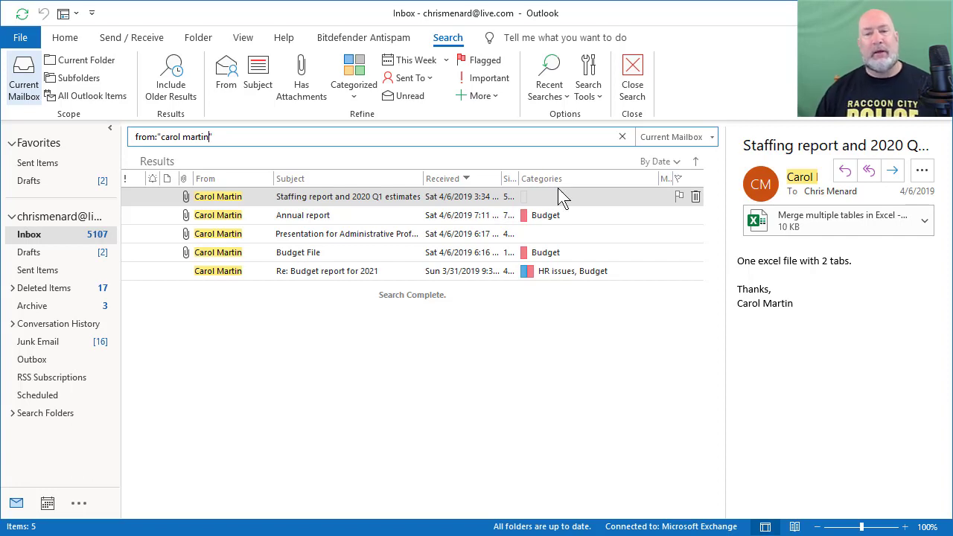
# Close the sender search and run a Has Attachments search with older results, scrolling the 150 hits
pyautogui.click(621, 137)
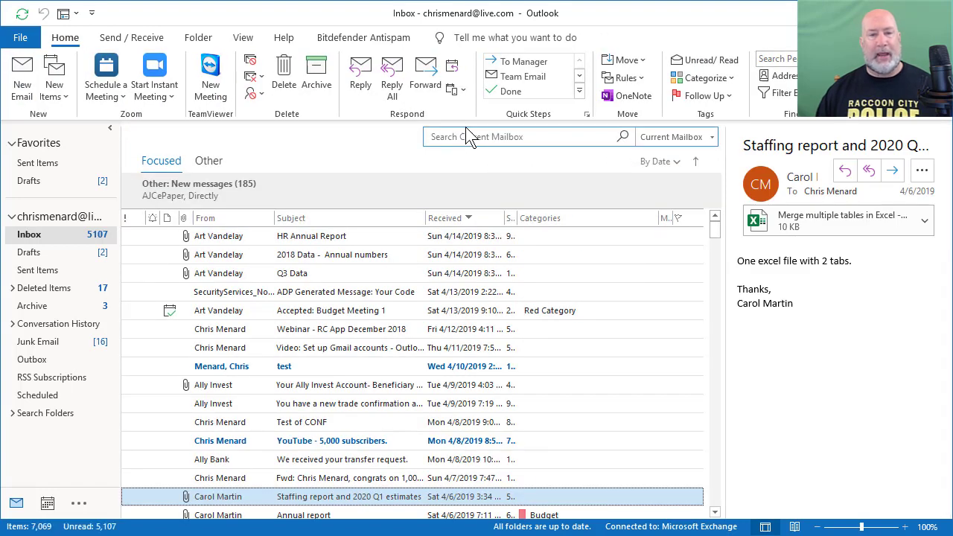
pyautogui.click(469, 137)
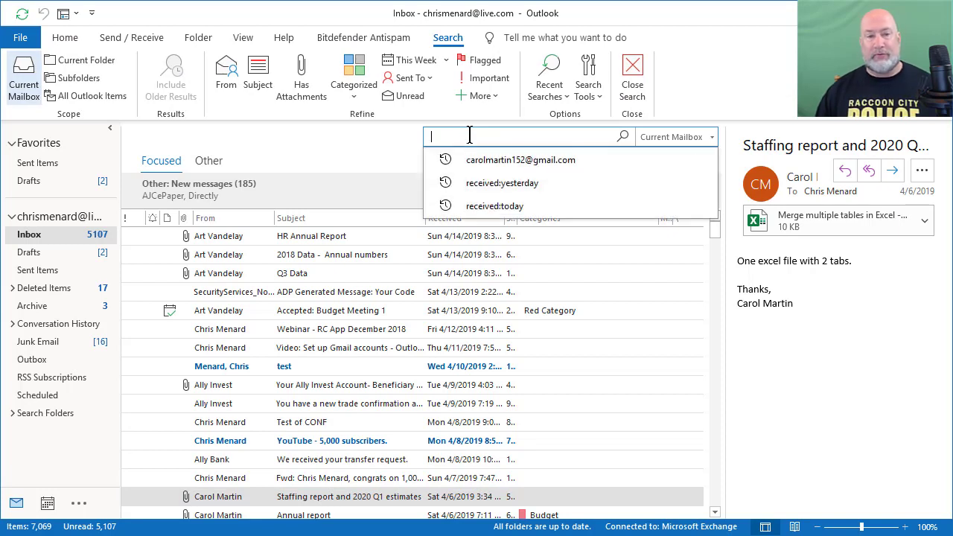
pyautogui.click(313, 94)
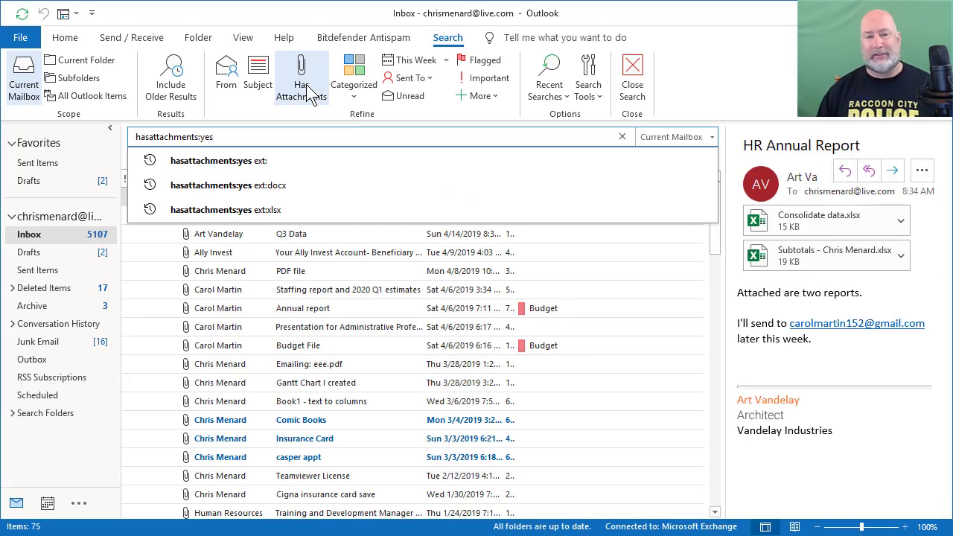
pyautogui.click(182, 67)
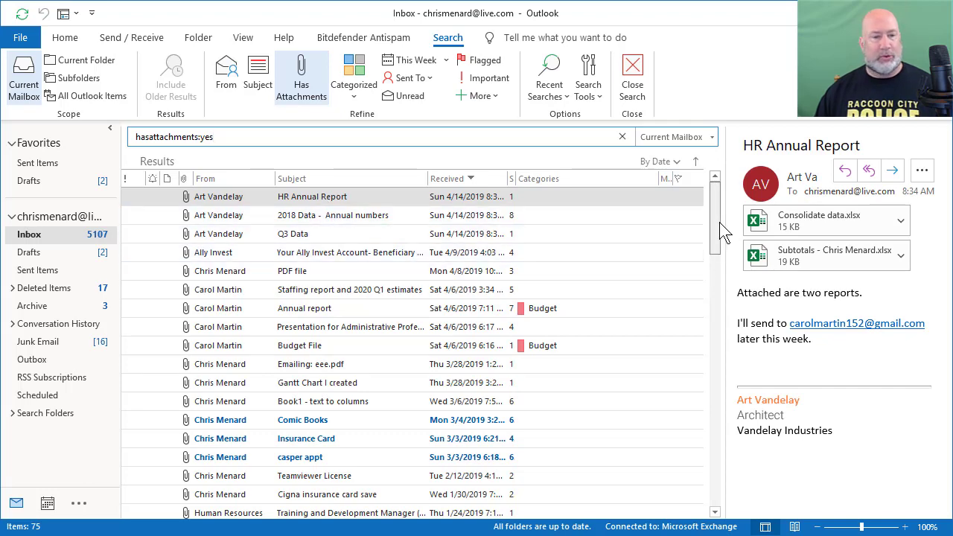
pyautogui.scroll(-2, 360, 277)
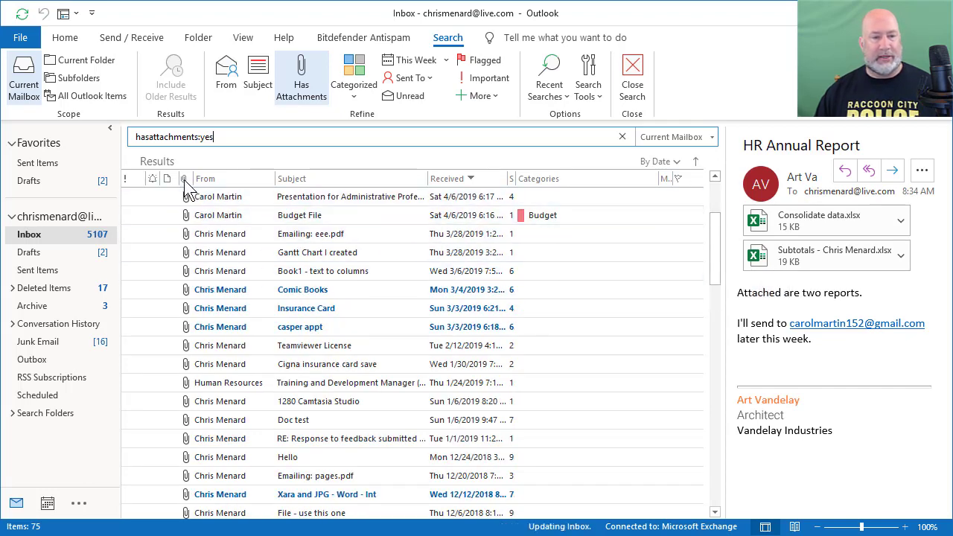
pyautogui.moveTo(714, 244); pyautogui.dragTo(714, 195)
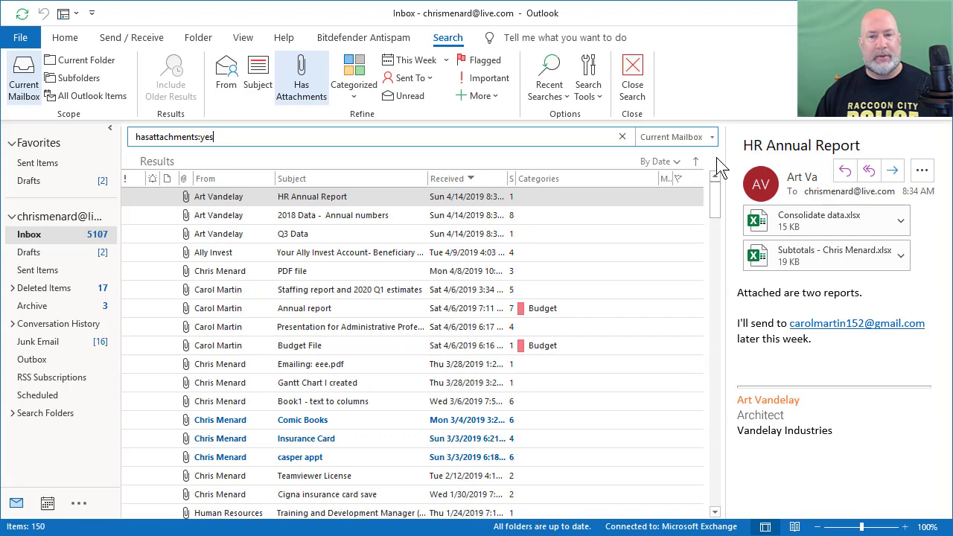
# Add a From filter with the sender's name to hasattachments:yes and include older results
pyautogui.click(253, 140)
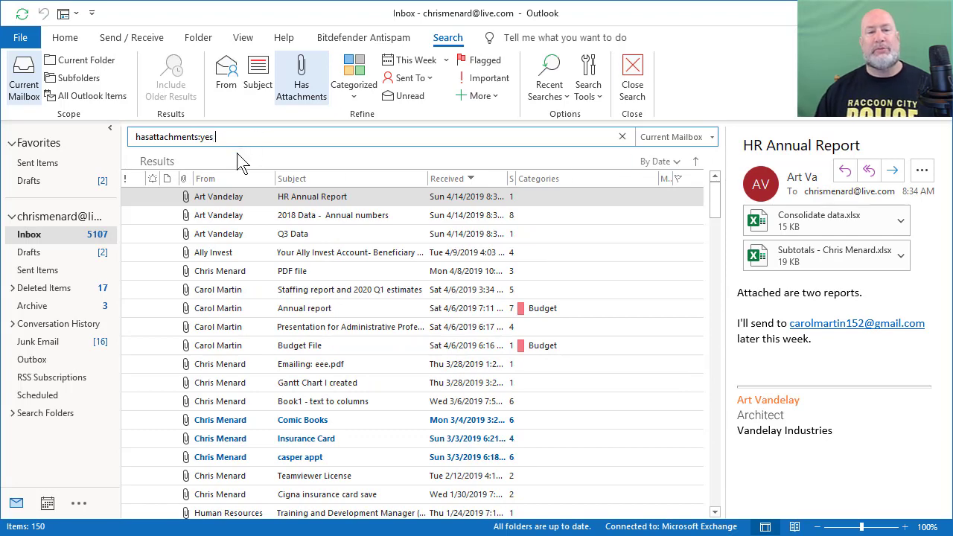
pyautogui.click(227, 87)
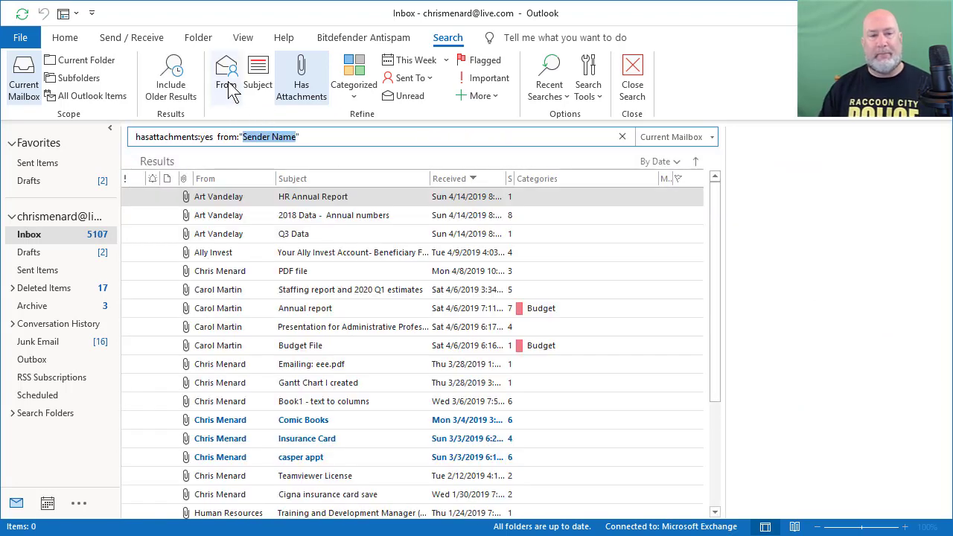
pyautogui.write('art vand')
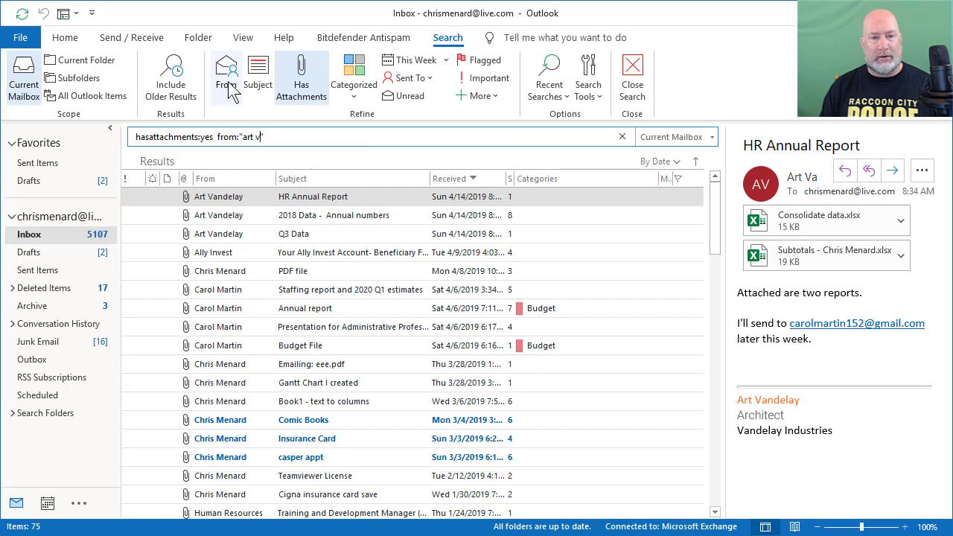
pyautogui.write('elay')
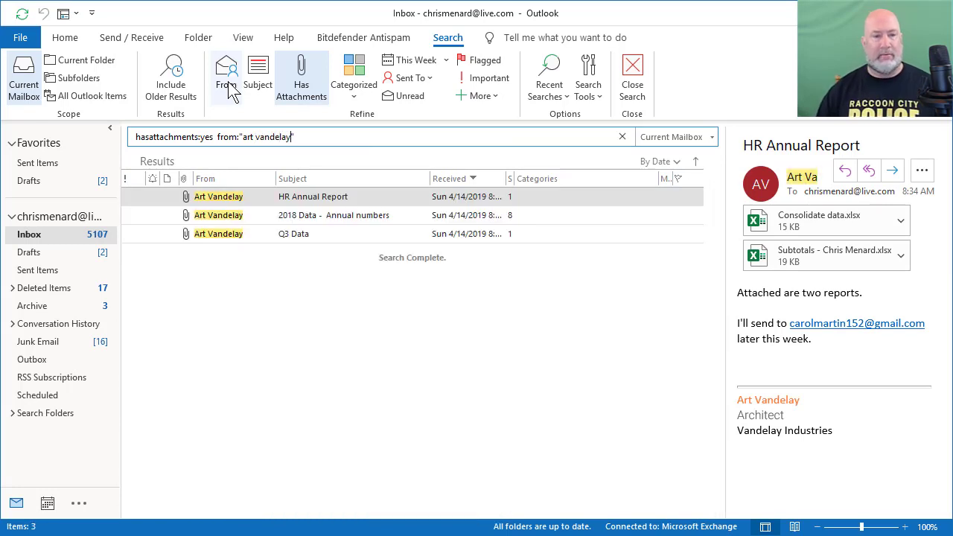
pyautogui.click(171, 80)
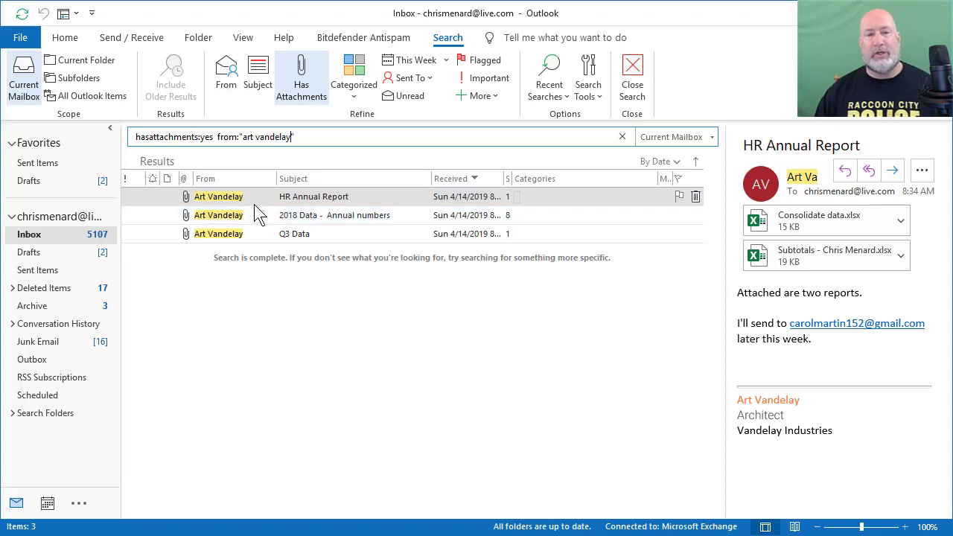
# Start a new received:today search from the date dropdown and include older results
pyautogui.click(622, 137)
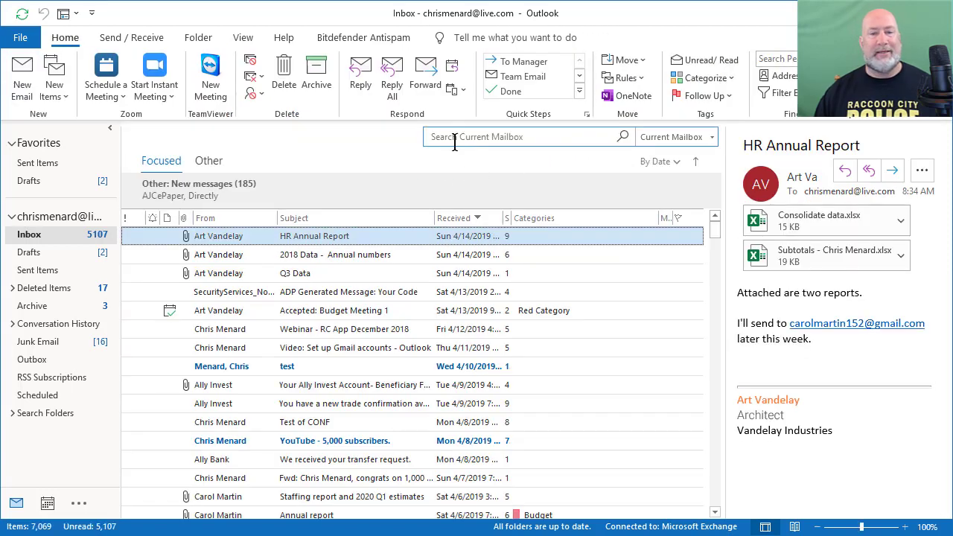
pyautogui.click(461, 137)
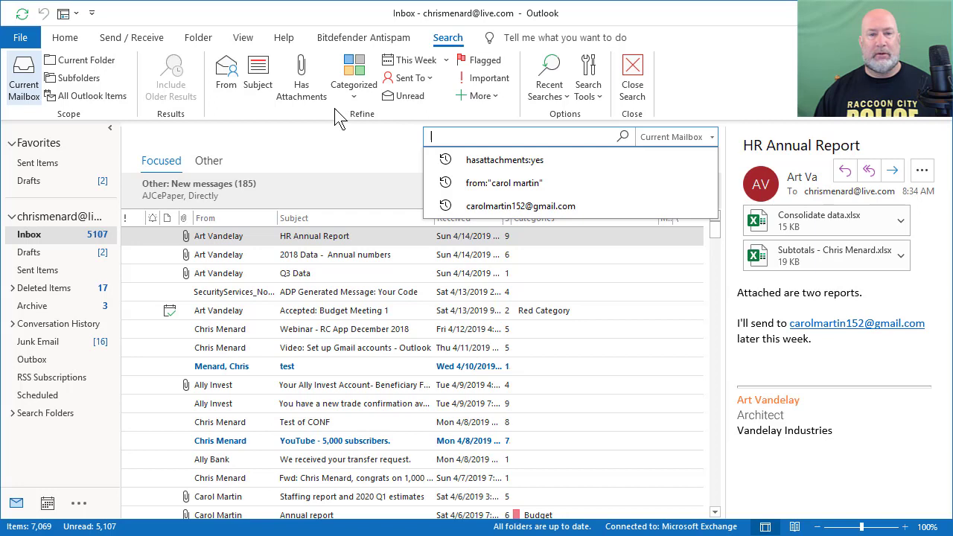
pyautogui.click(445, 62)
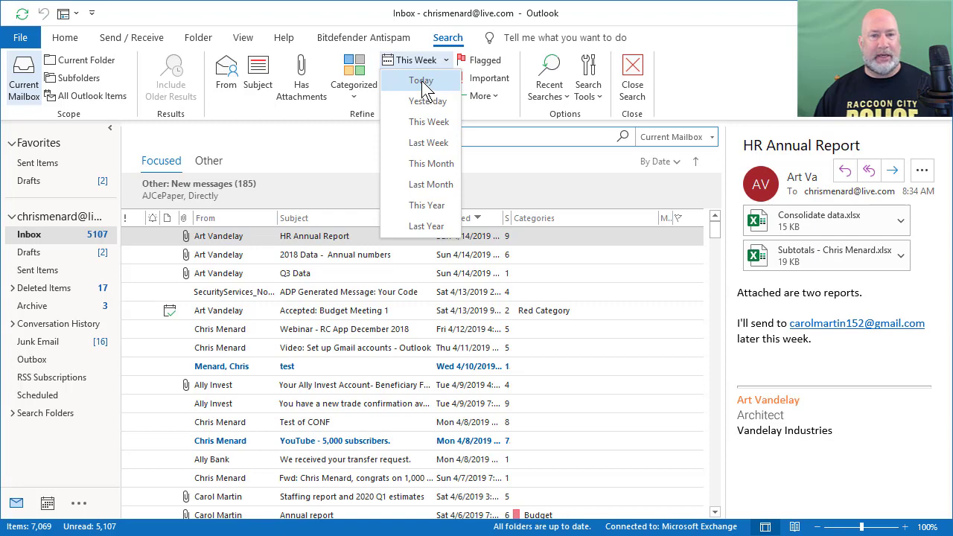
pyautogui.click(421, 81)
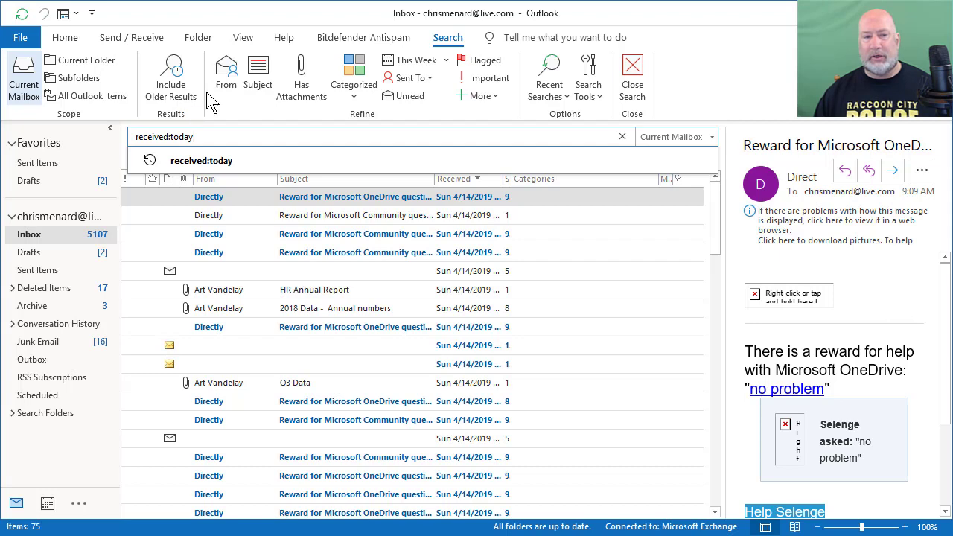
pyautogui.click(183, 101)
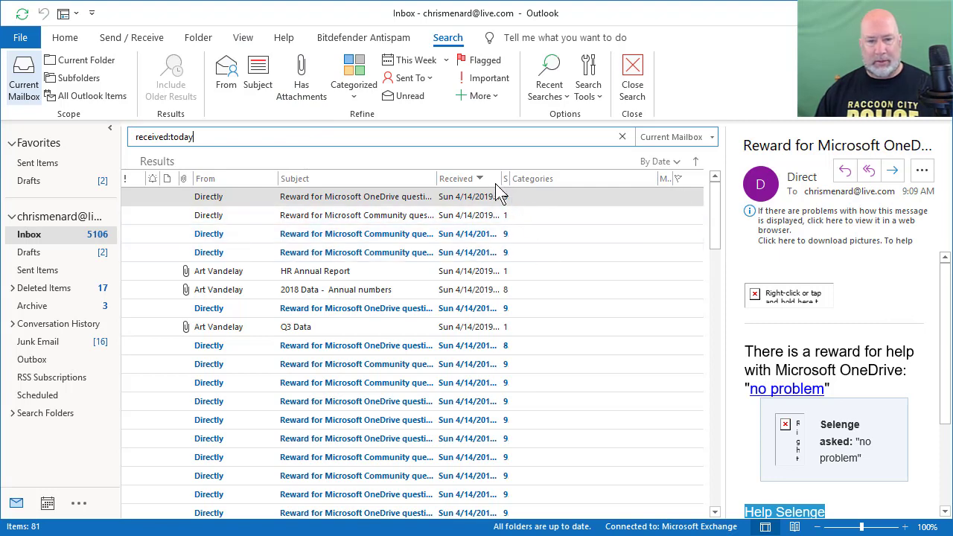
# Widen the Received column to show full times and scroll through the 81 results
pyautogui.moveTo(501, 179); pyautogui.dragTo(537, 185)
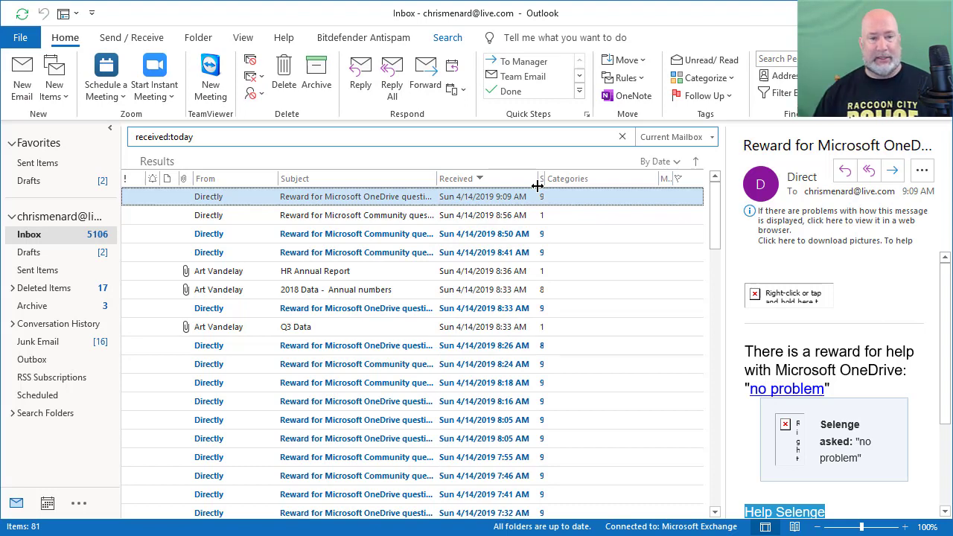
pyautogui.moveTo(715, 214); pyautogui.dragTo(691, 512)
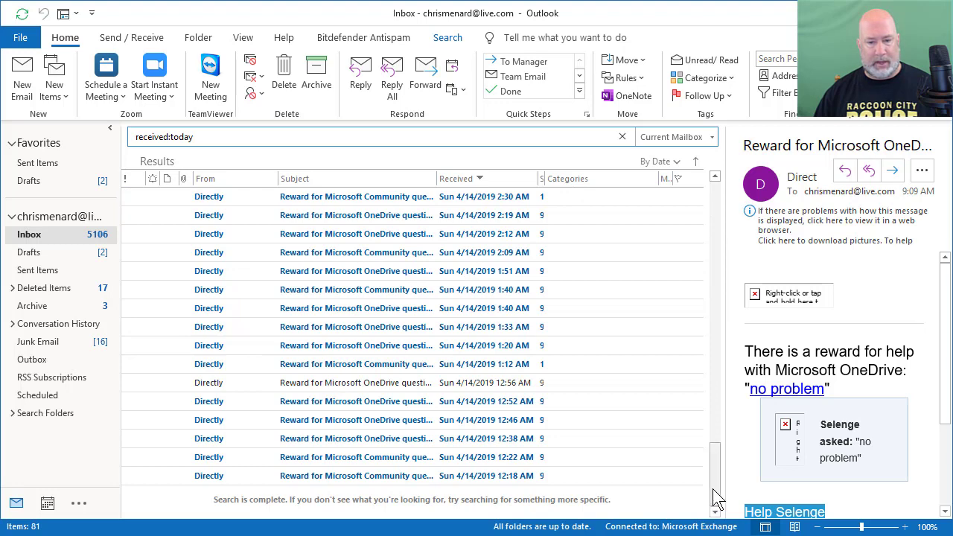
pyautogui.moveTo(719, 435); pyautogui.dragTo(716, 192)
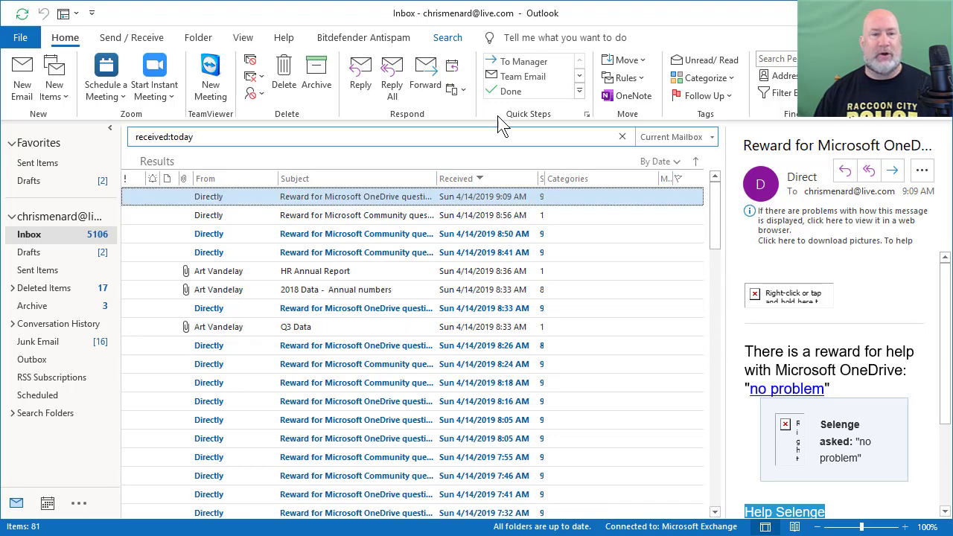
# Replace received:today with received:yesterday and include older results, listing 332 messages
pyautogui.click(158, 137)
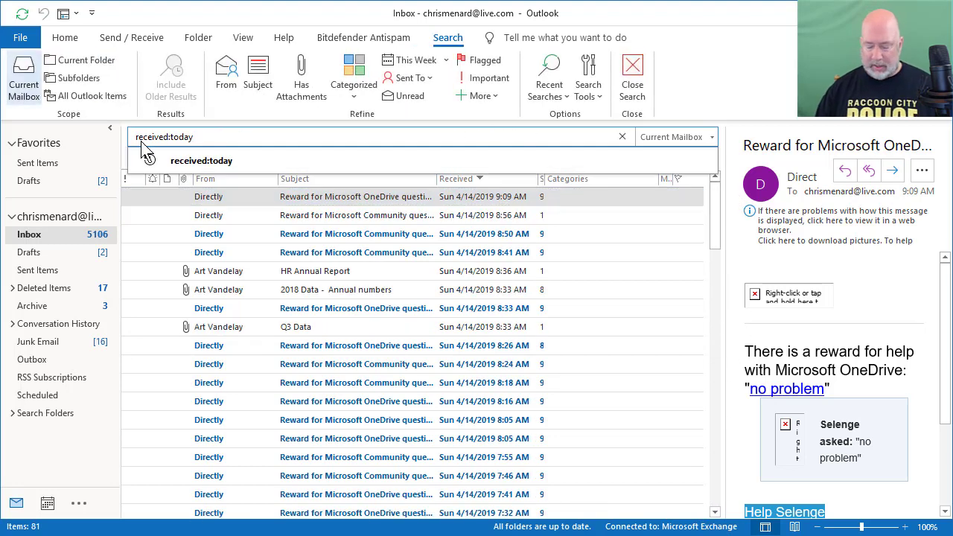
pyautogui.press('BackSpace')
pyautogui.press('BackSpace')
pyautogui.press('BackSpace')
pyautogui.press('BackSpace')
pyautogui.press('BackSpace')
pyautogui.press('BackSpace')
pyautogui.press('BackSpace')
pyautogui.press('BackSpace')
pyautogui.press('BackSpace')
pyautogui.press('BackSpace')
pyautogui.press('BackSpace')
pyautogui.press('BackSpace')
pyautogui.press('BackSpace')
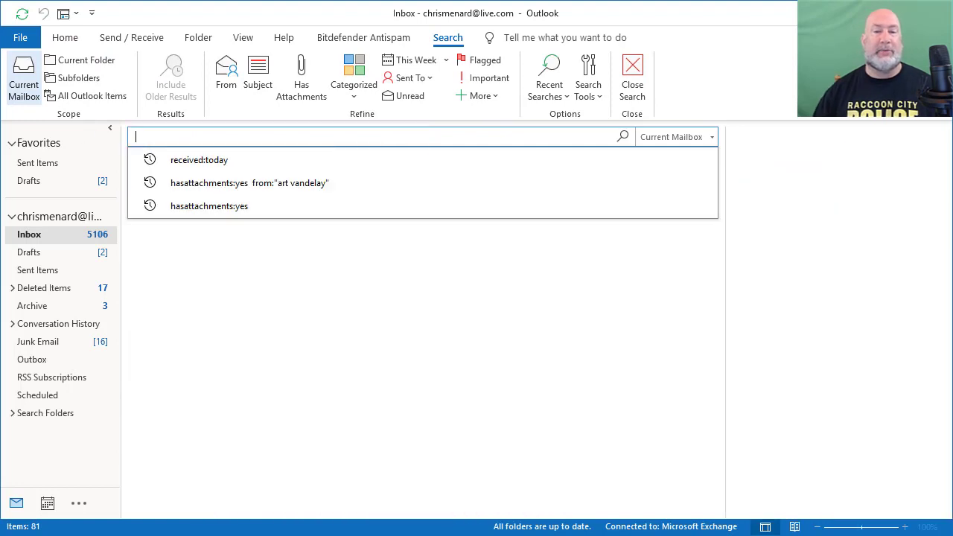
pyautogui.click(445, 60)
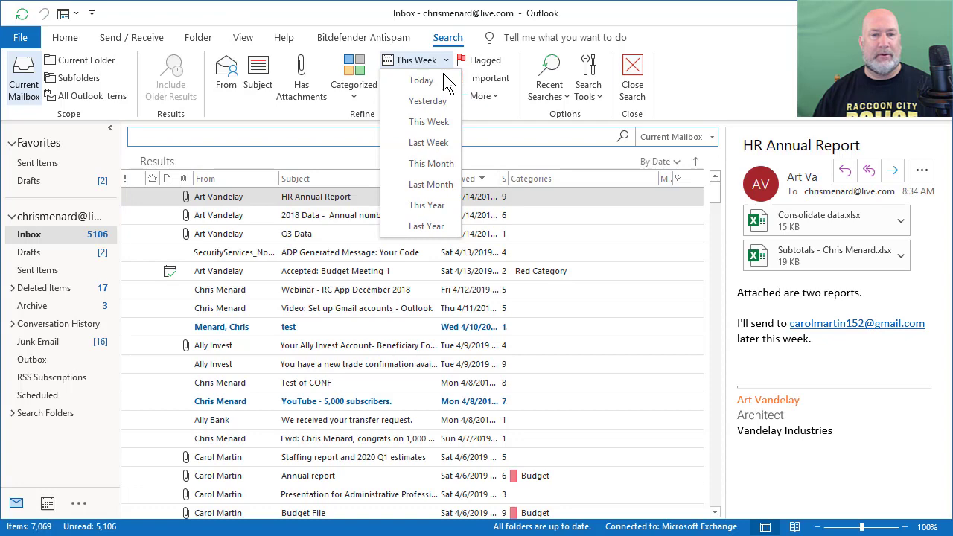
pyautogui.click(428, 104)
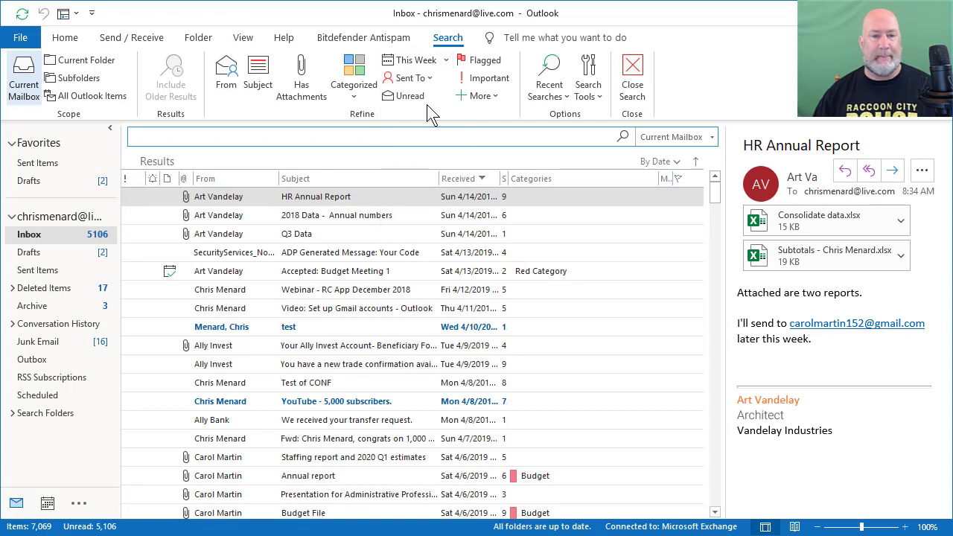
pyautogui.click(176, 77)
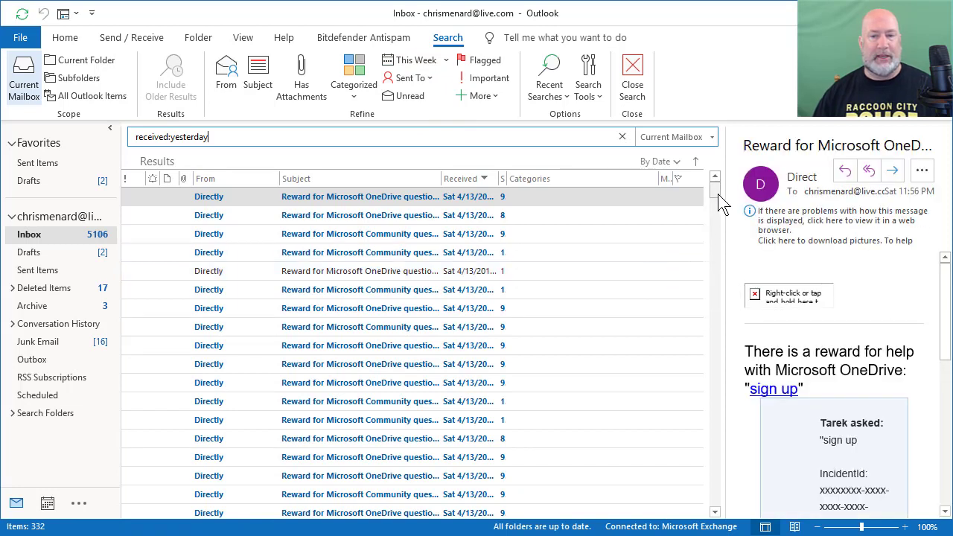
pyautogui.moveTo(716, 195)
pyautogui.mouseDown()
pyautogui.moveTo(723, 294)
pyautogui.moveTo(707, 409)
pyautogui.moveTo(742, 198)
pyautogui.moveTo(716, 190)
pyautogui.mouseUp()
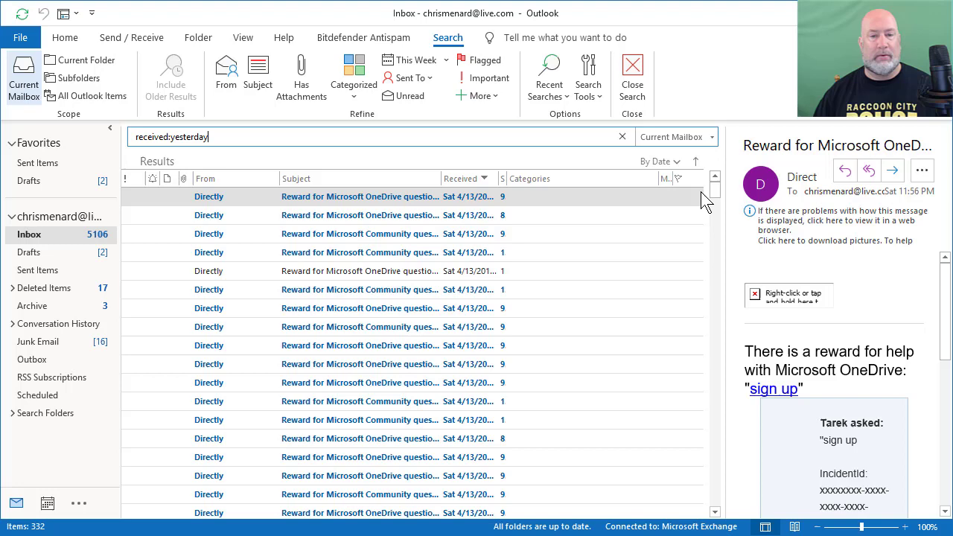
# Start a new search on the sender's suggested address and include older results
pyautogui.click(623, 142)
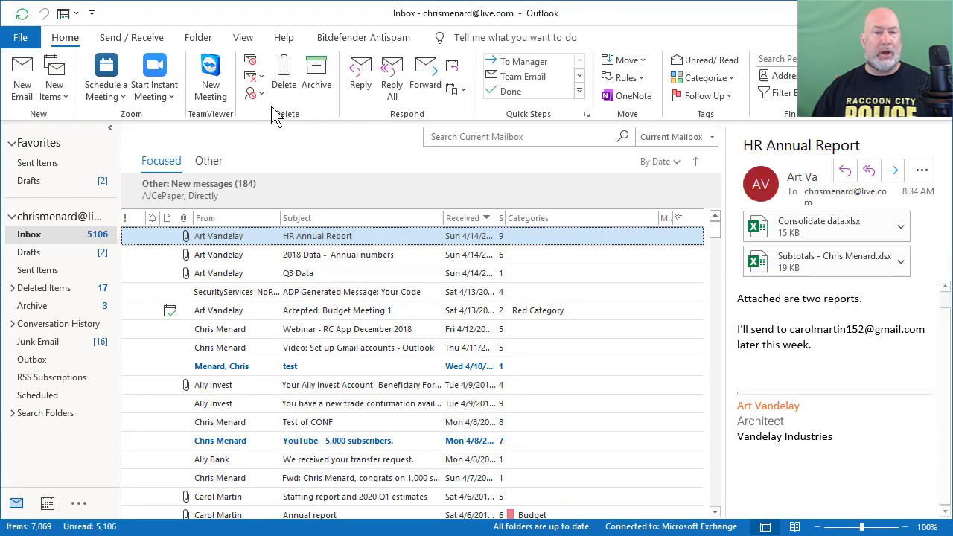
pyautogui.click(447, 137)
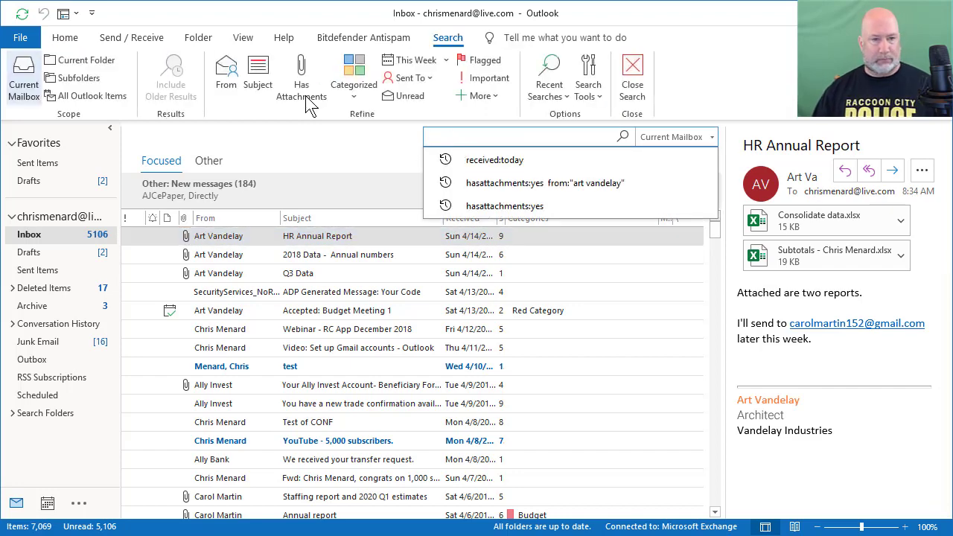
pyautogui.write('carol')
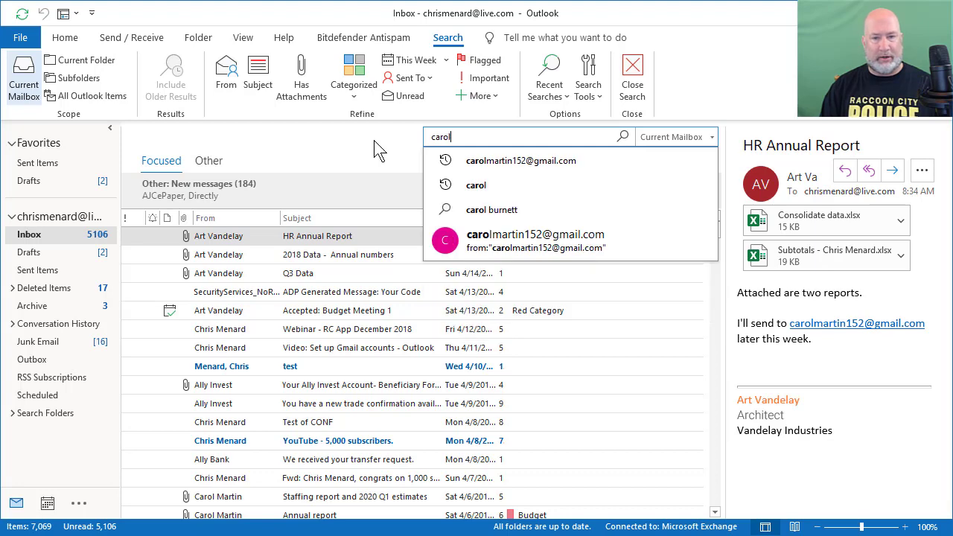
pyautogui.press('Down')
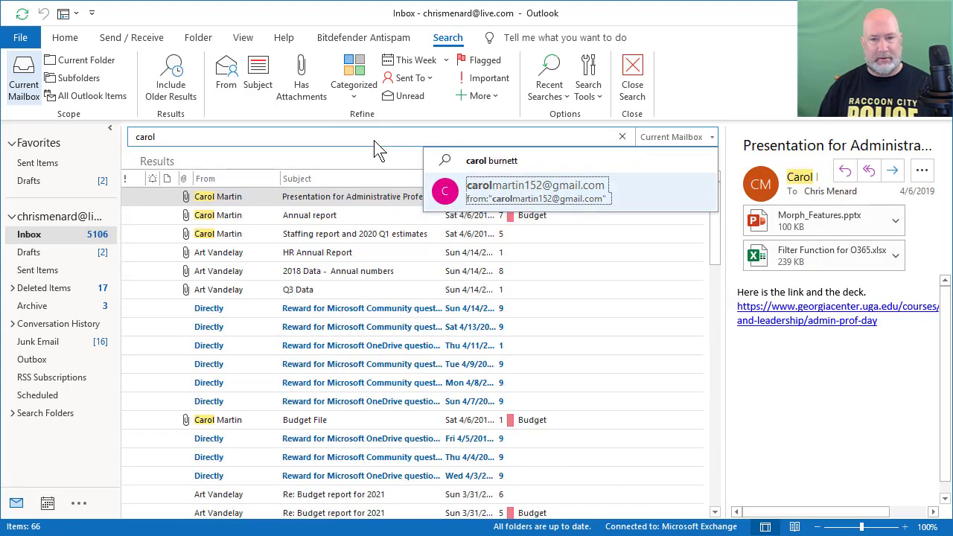
pyautogui.press('Return')
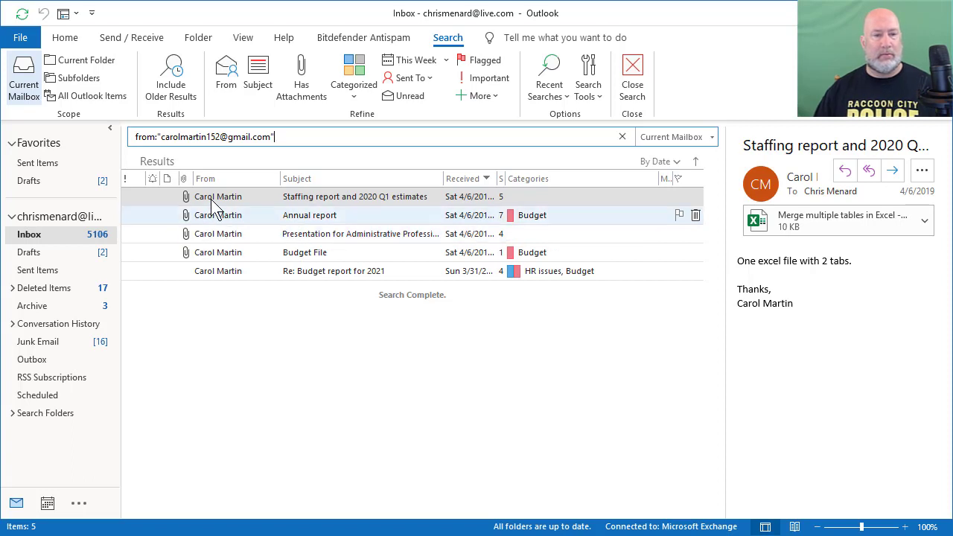
pyautogui.click(173, 82)
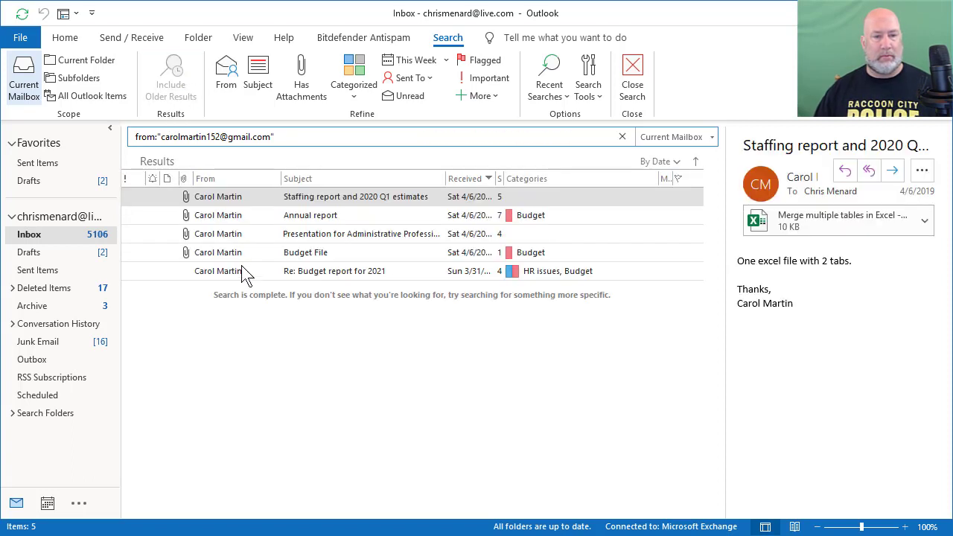
# Delete the from: prefix and trailing quote so only the e-mail address is searched
pyautogui.click(291, 136)
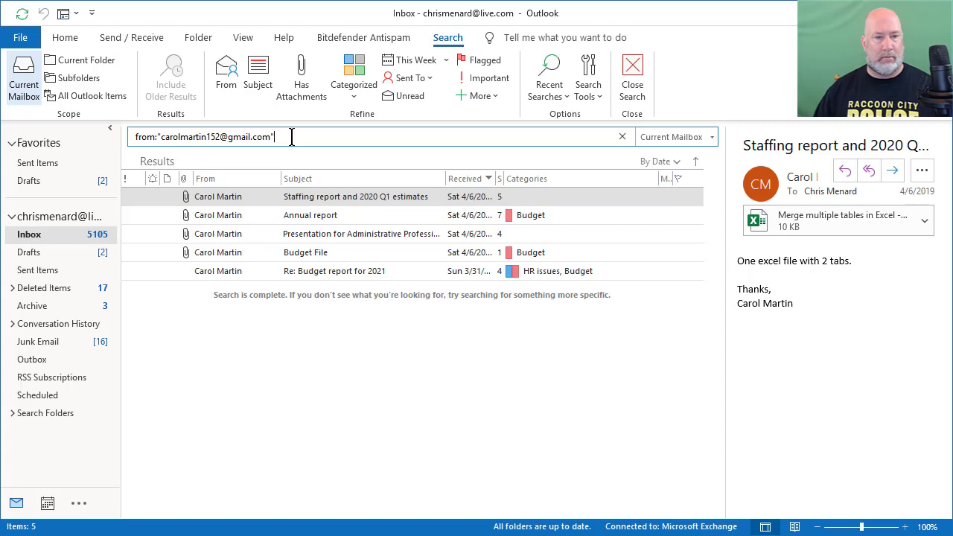
pyautogui.click(156, 137)
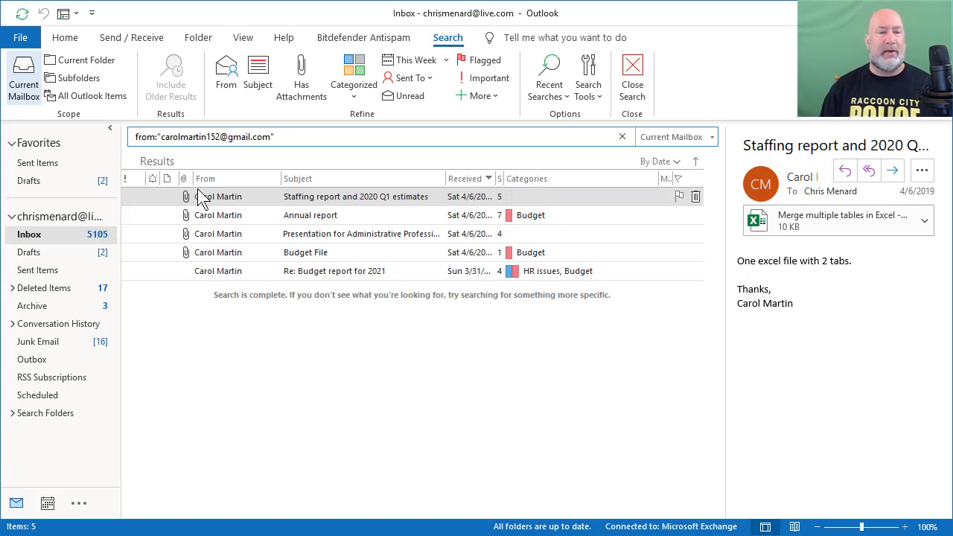
pyautogui.press('BackSpace')
pyautogui.press('BackSpace')
pyautogui.press('BackSpace')
pyautogui.press('BackSpace')
pyautogui.press('BackSpace')
pyautogui.press('BackSpace')
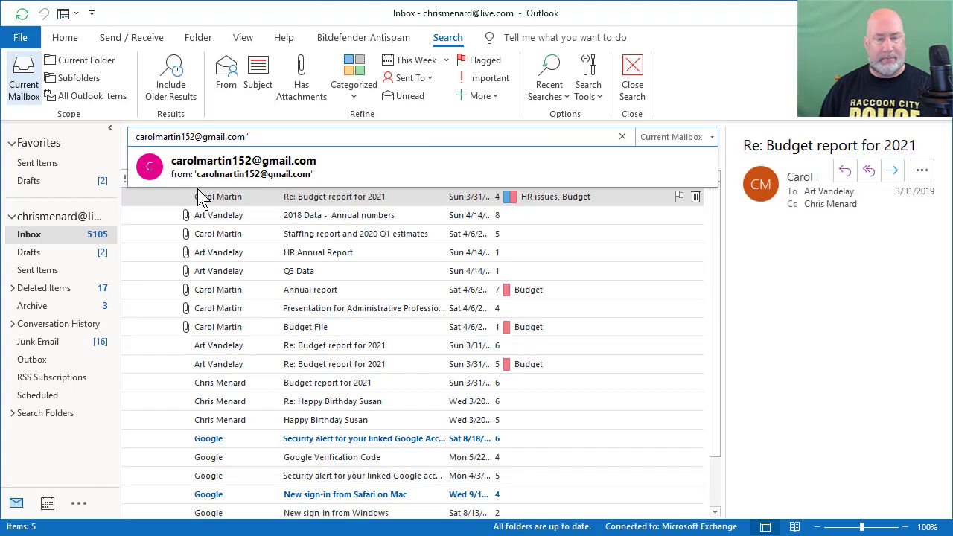
pyautogui.press('BackSpace')
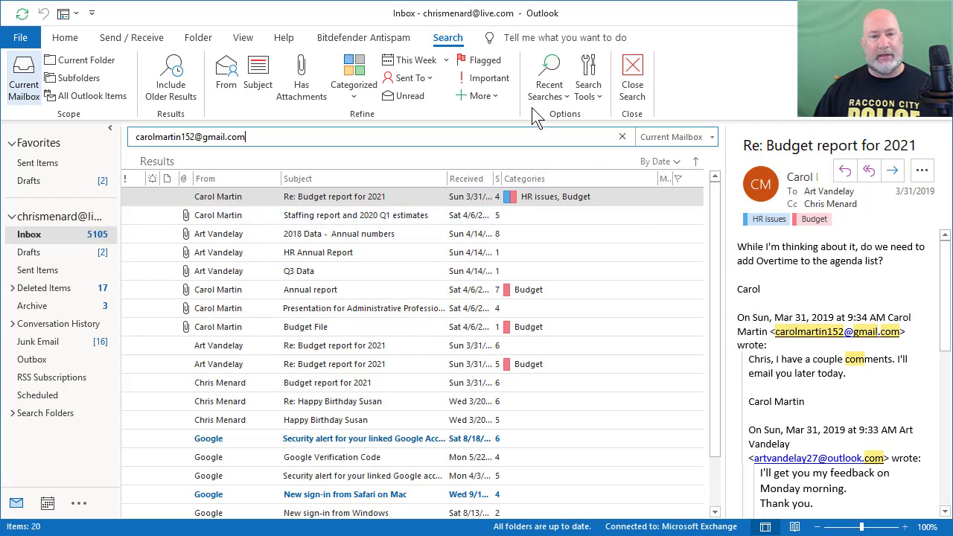
pyautogui.click(594, 102)
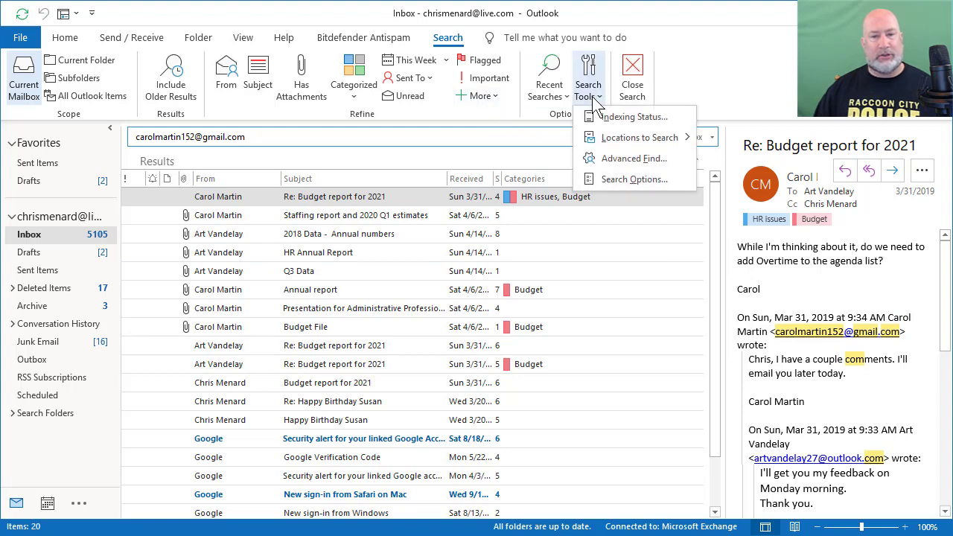
pyautogui.click(615, 180)
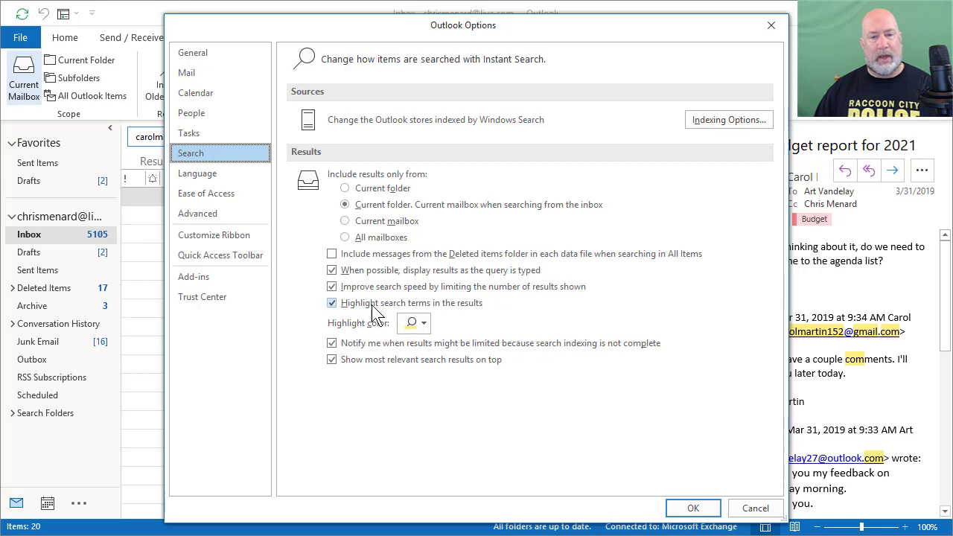
pyautogui.click(422, 323)
pyautogui.click(423, 327)
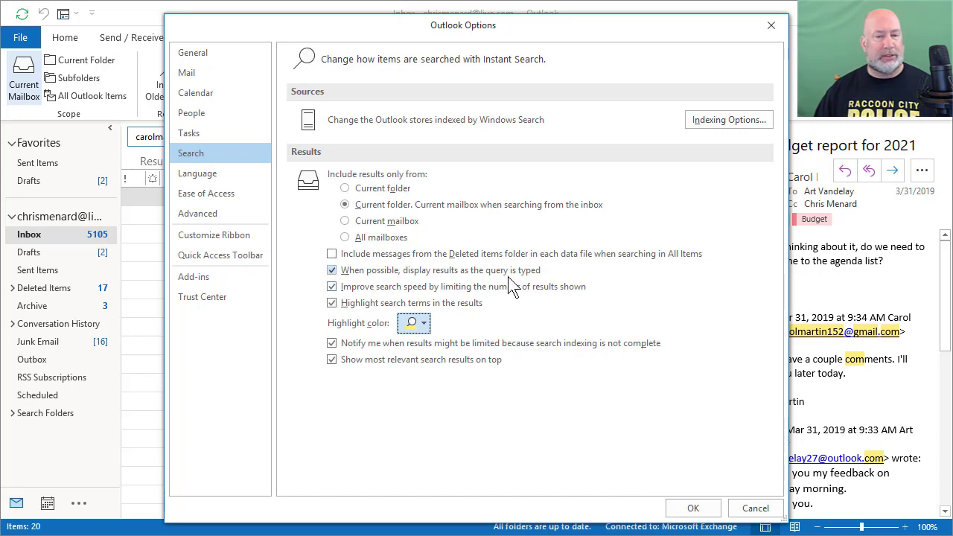
pyautogui.click(694, 509)
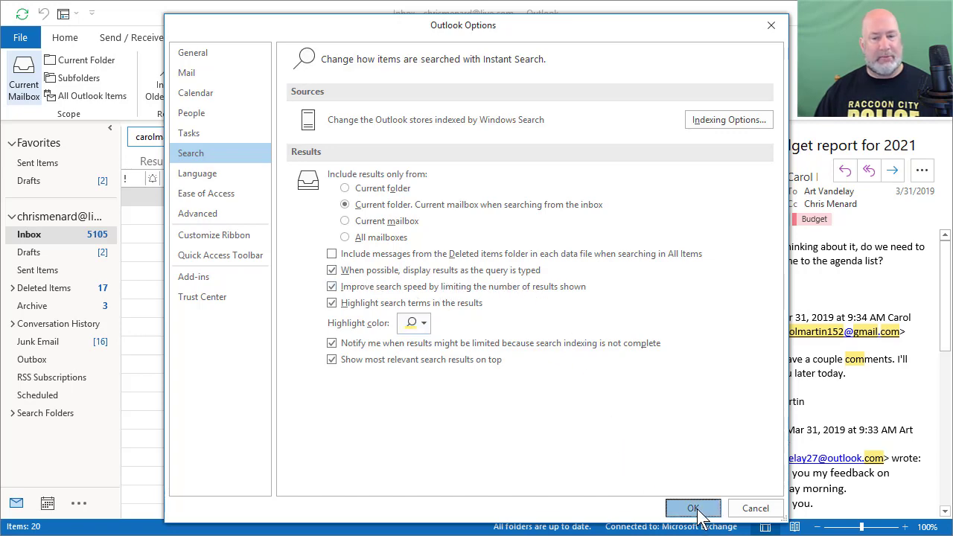
pyautogui.click(264, 141)
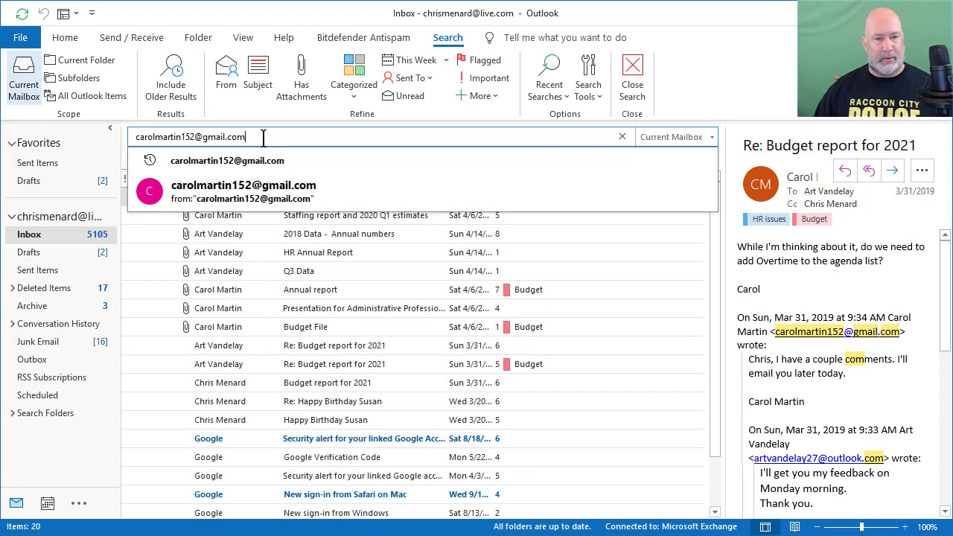
# Replace the e-mail address query with the sender's first name, giving 66 results
pyautogui.press('BackSpace')
pyautogui.press('BackSpace')
pyautogui.press('BackSpace')
pyautogui.press('BackSpace')
pyautogui.press('BackSpace')
pyautogui.press('BackSpace')
pyautogui.press('BackSpace')
pyautogui.press('BackSpace')
pyautogui.press('BackSpace')
pyautogui.press('BackSpace')
pyautogui.press('BackSpace')
pyautogui.press('BackSpace')
pyautogui.press('BackSpace')
pyautogui.press('BackSpace')
pyautogui.press('BackSpace')
pyautogui.press('BackSpace')
pyautogui.press('BackSpace')
pyautogui.press('BackSpace')
pyautogui.press('BackSpace')
pyautogui.press('BackSpace')
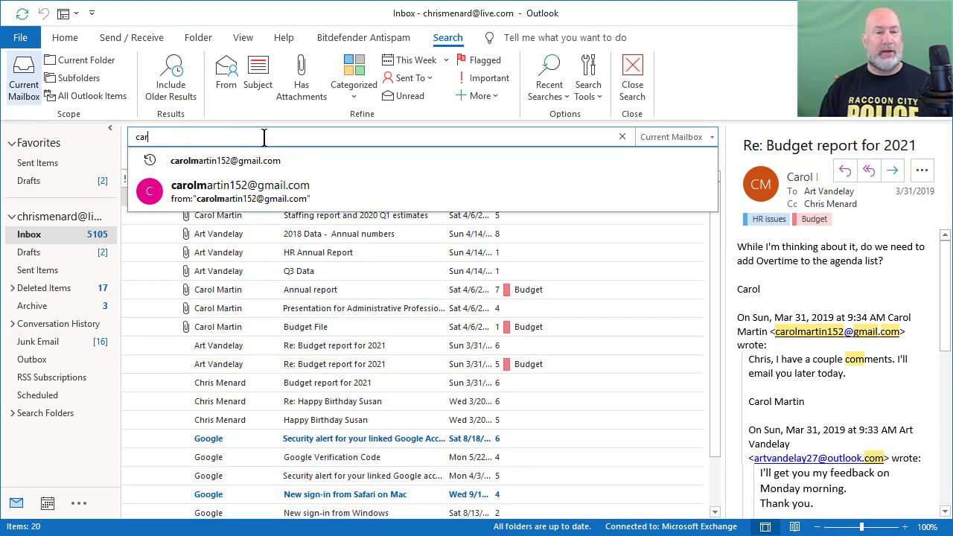
pyautogui.write('carol')
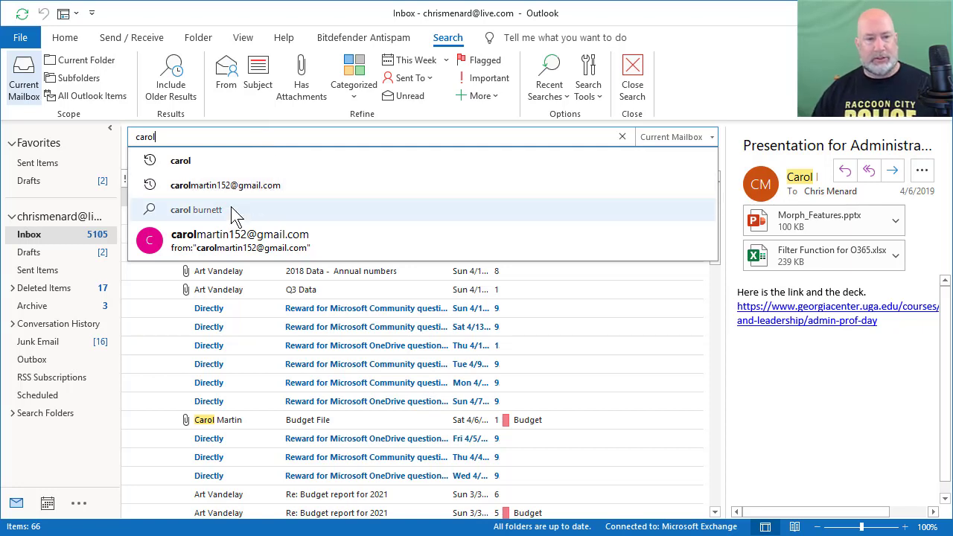
pyautogui.click(396, 136)
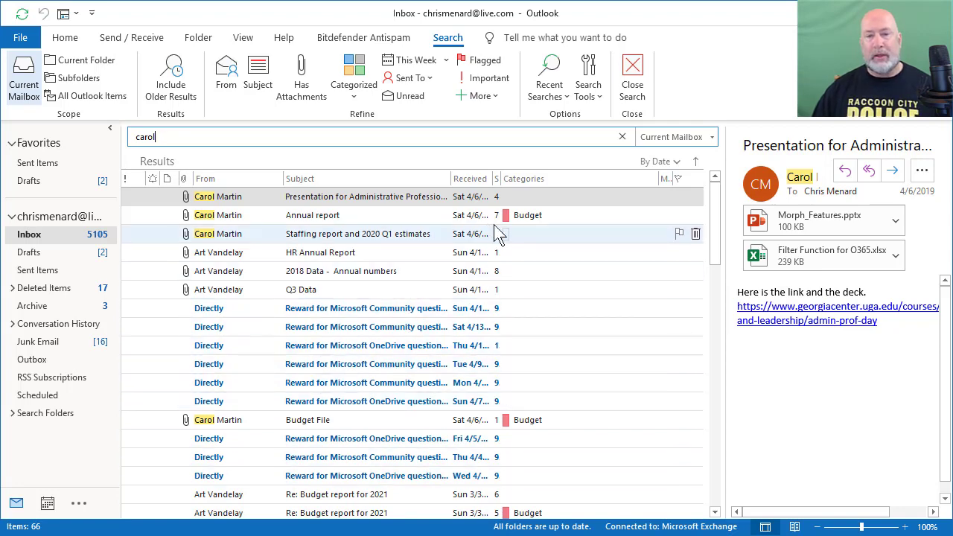
# Clear the name search and scroll through the full 7,069-item Inbox
pyautogui.click(622, 137)
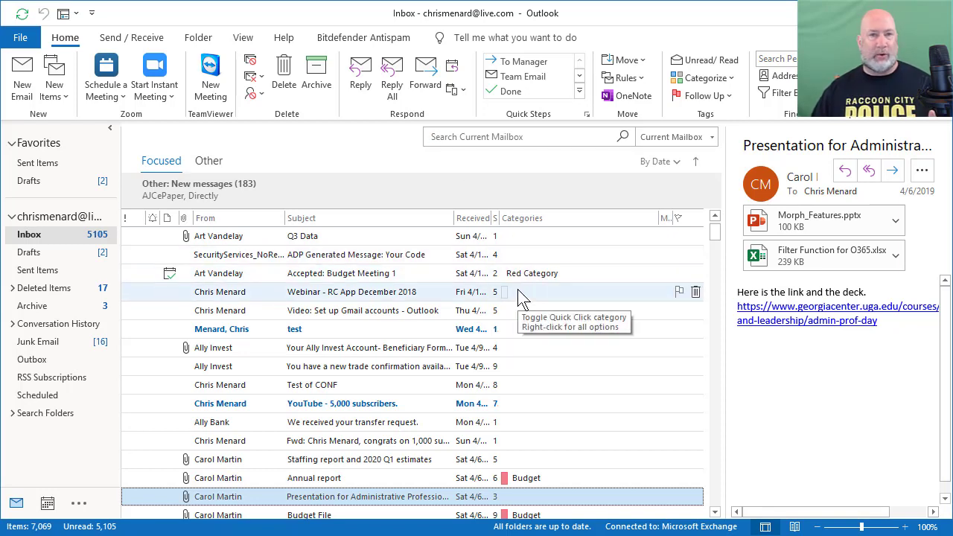
pyautogui.scroll(-2, 530, 316)
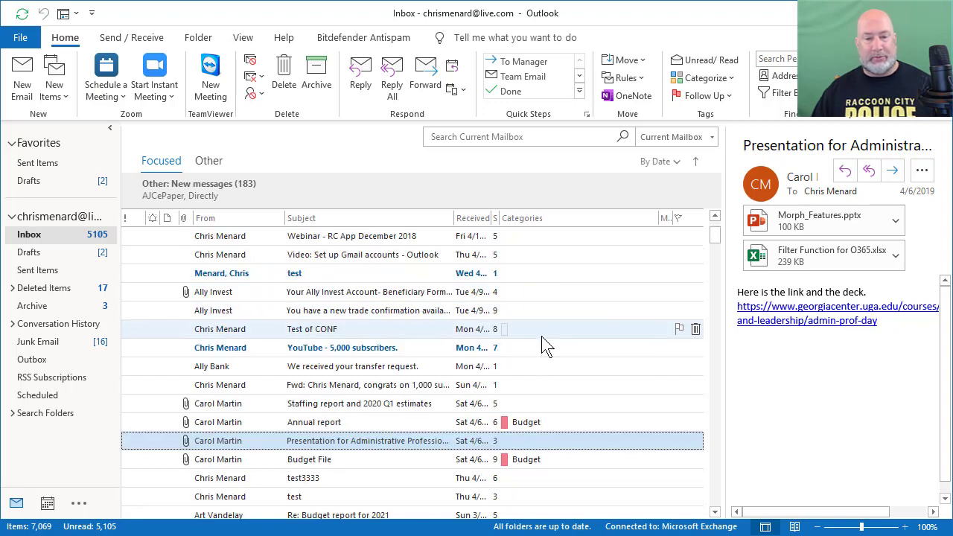
pyautogui.scroll(-1, 542, 343)
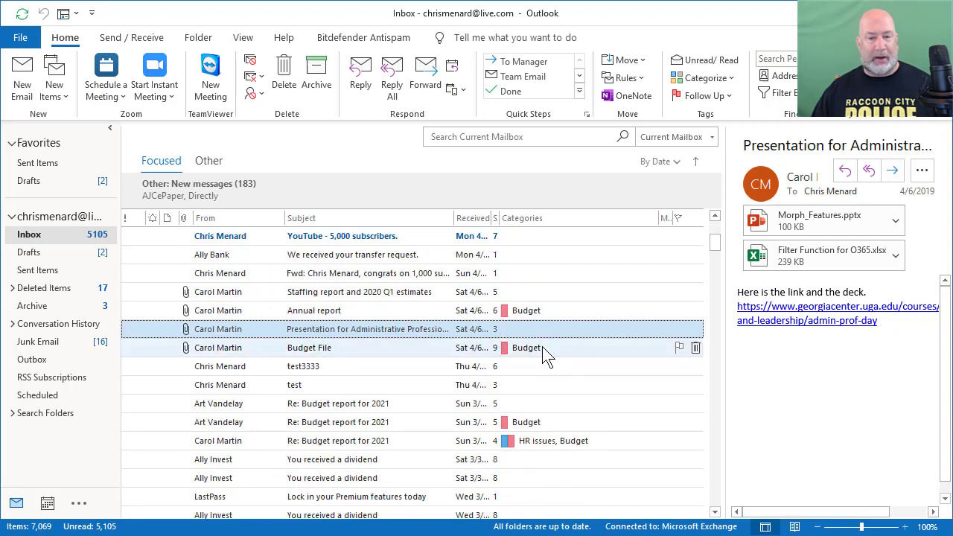
pyautogui.scroll(4, 542, 346)
pyautogui.scroll(-5, 546, 327)
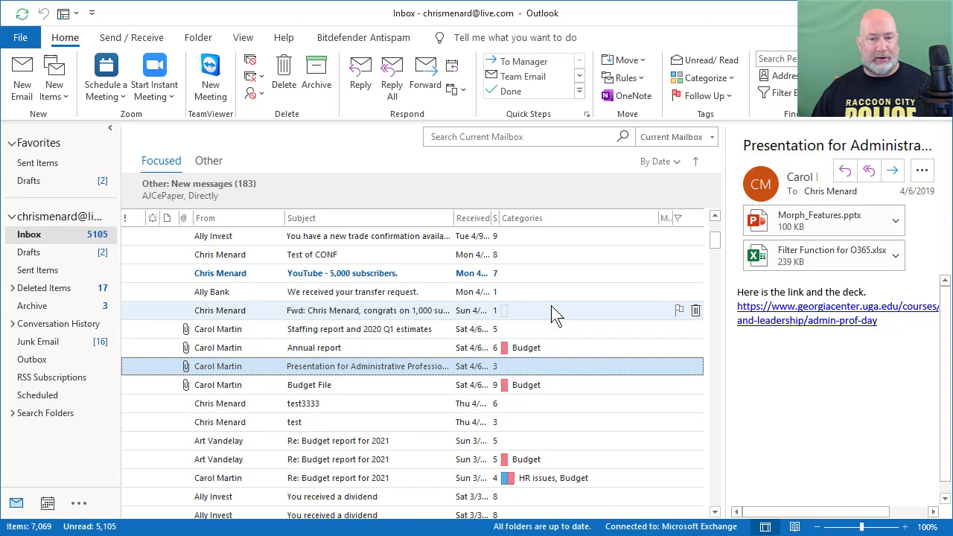
pyautogui.scroll(-2, 548, 382)
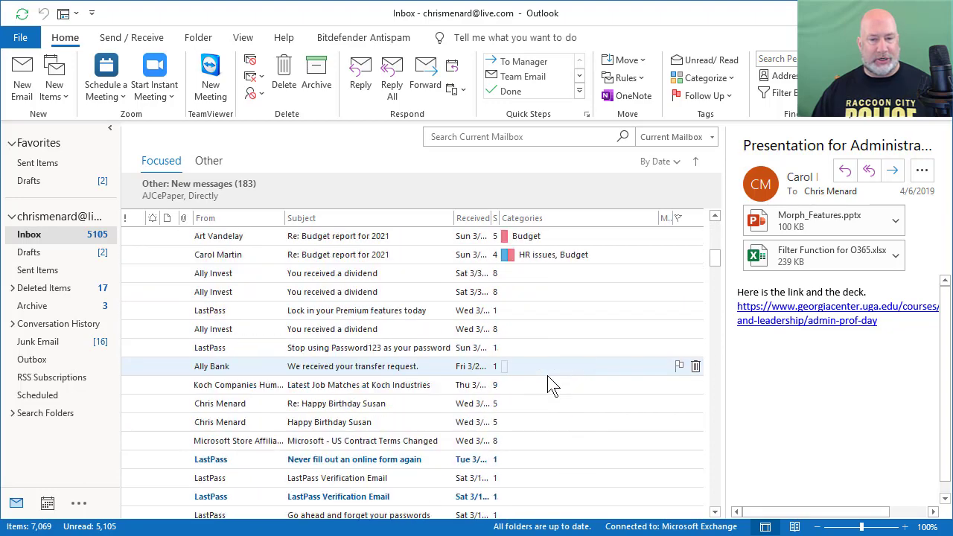
pyautogui.scroll(7, 547, 364)
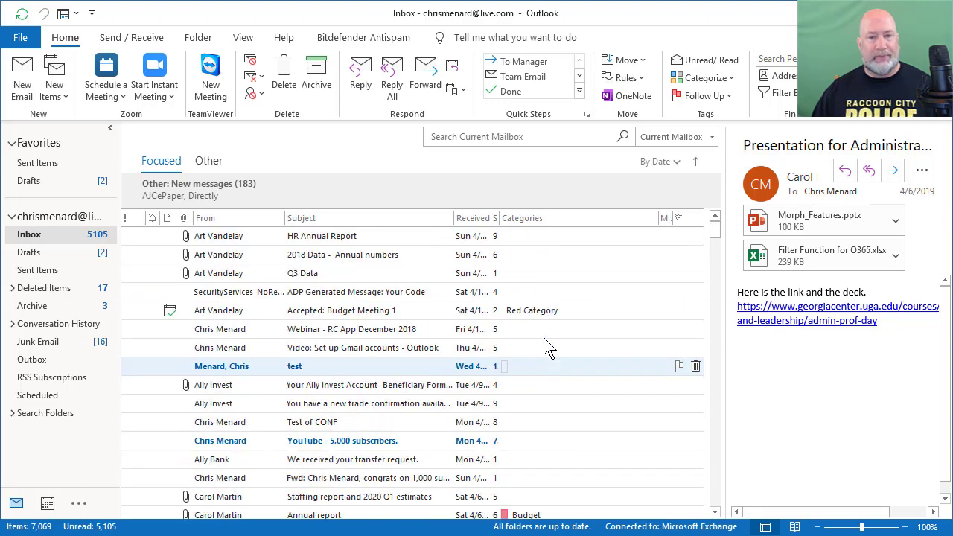
# Filter a new search by Categorized > Budget and include older results, showing 7 messages
pyautogui.click(489, 137)
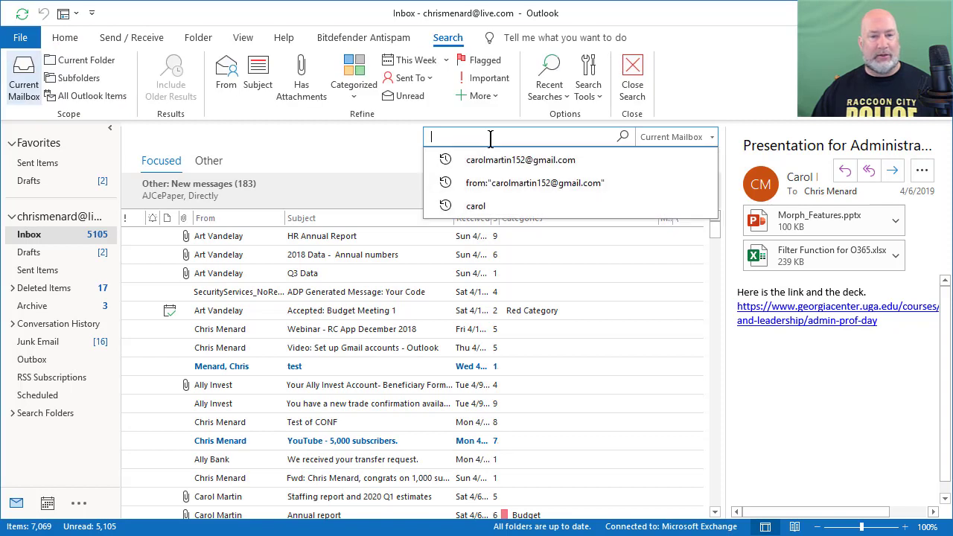
pyautogui.click(354, 92)
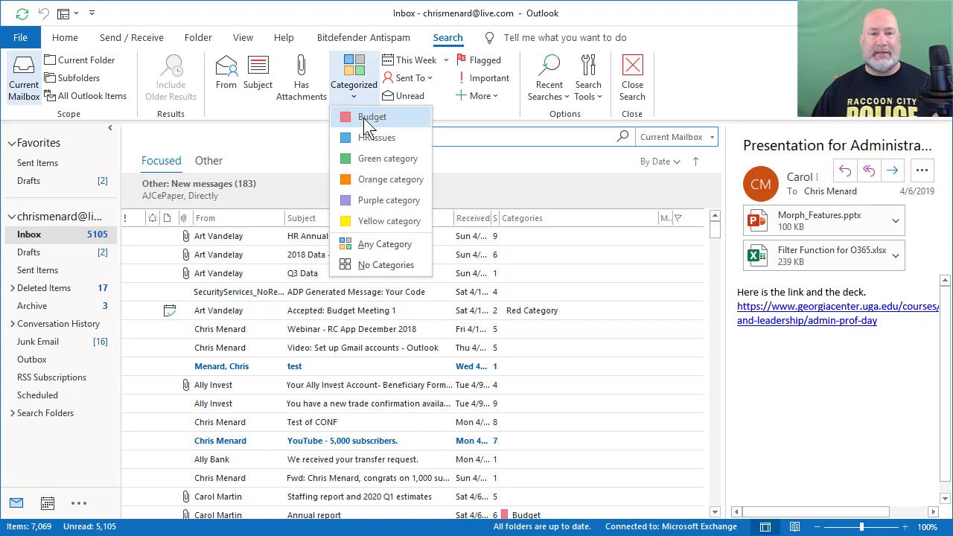
pyautogui.click(363, 117)
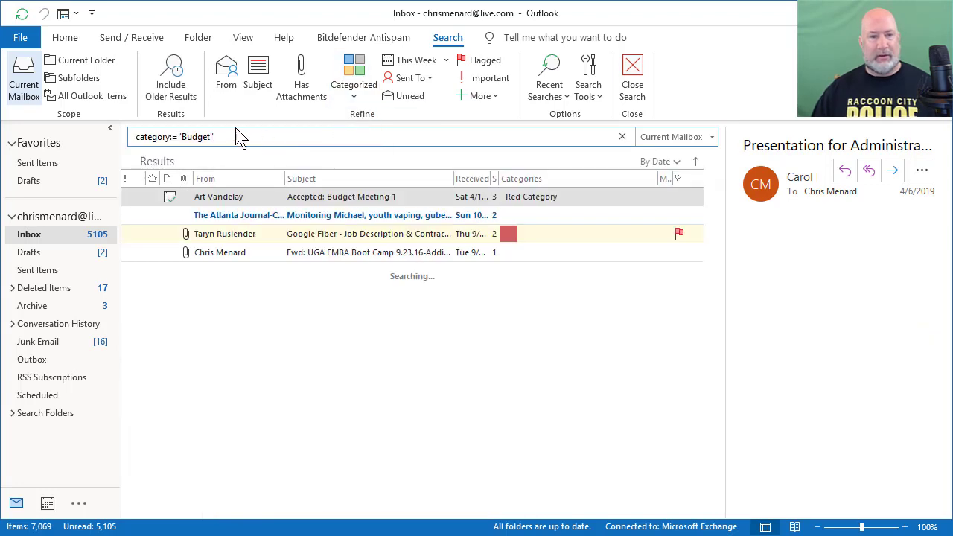
pyautogui.click(163, 89)
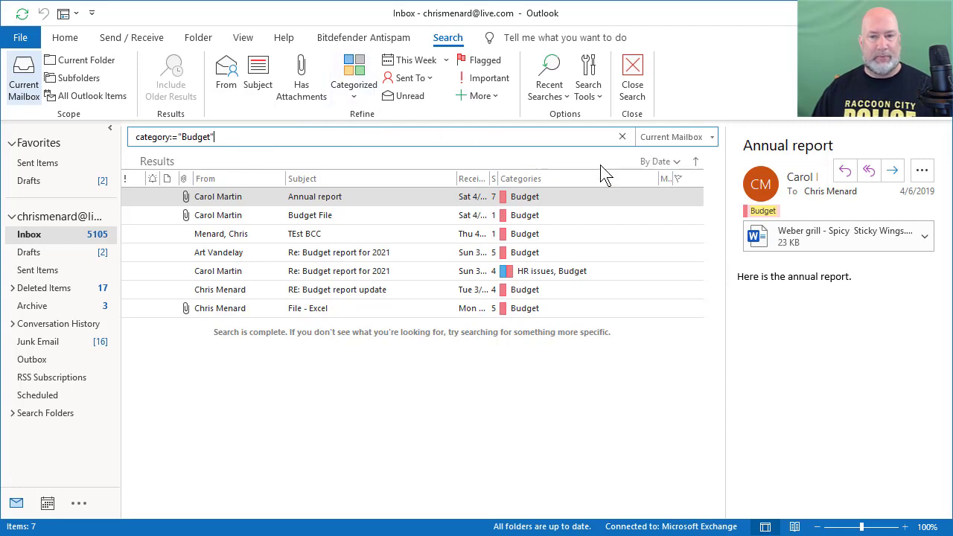
# Close the Budget category search from the Search ribbon tab to leave the filtered results
pyautogui.click(632, 96)
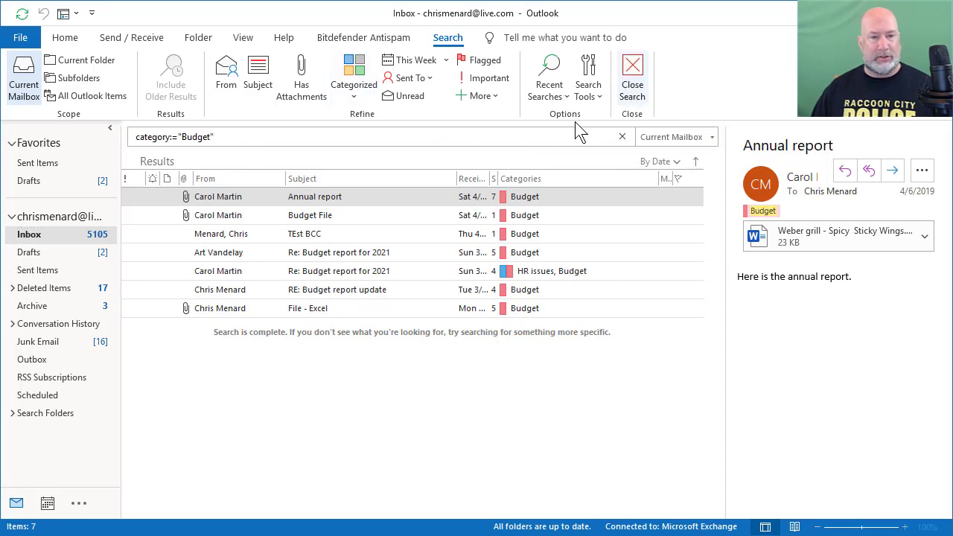